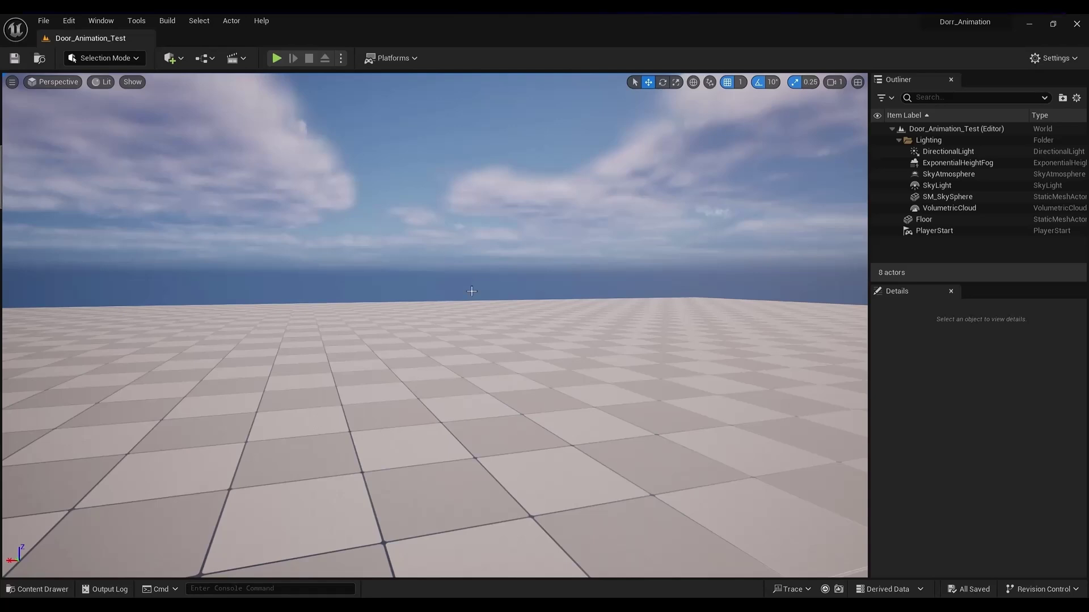
- Set the viewport grid snap to 10 and show the DOOR_ANIMATION/BLUEPRINTS content folder
{"action": "left_click", "coordinate": [739, 83]}
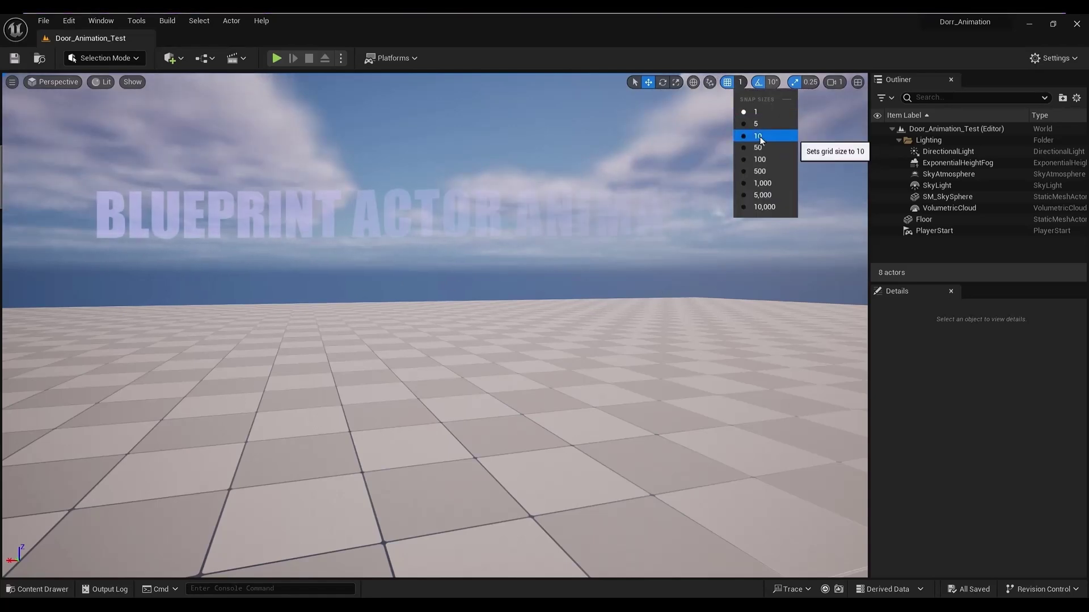
{"action": "left_click", "coordinate": [759, 138]}
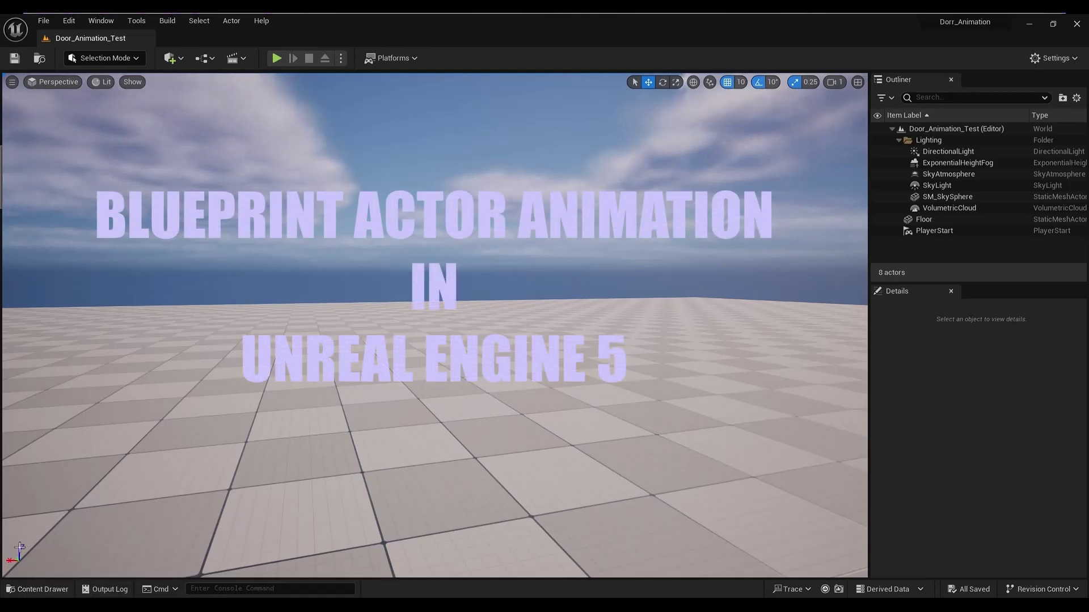
{"action": "left_click", "coordinate": [43, 592]}
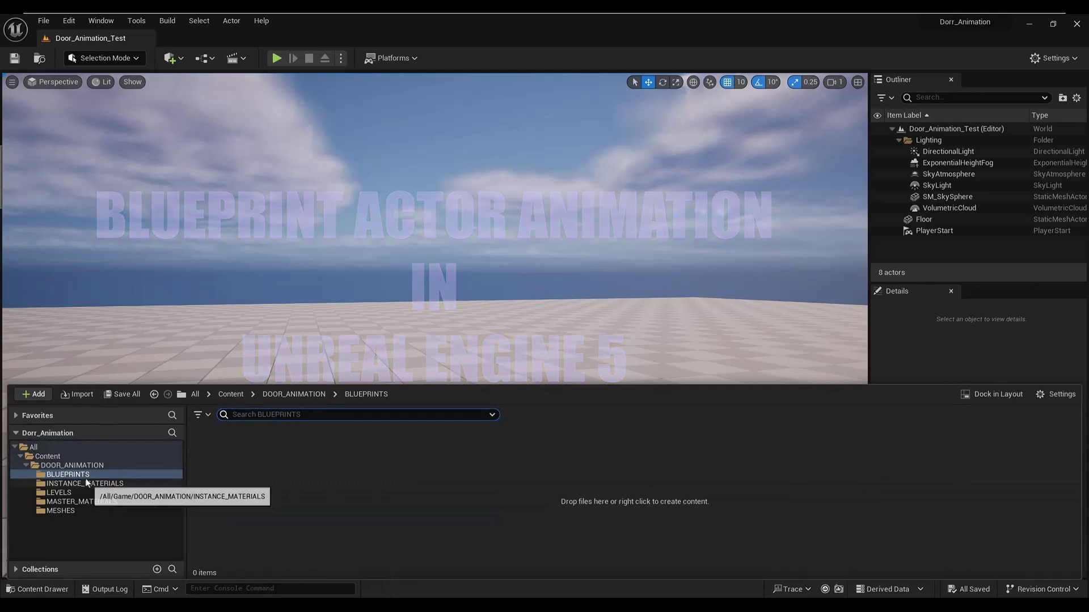
- Create an Actor-based Blueprint Class named BP_Door_01 in the BLUEPRINTS folder
{"action": "right_click", "coordinate": [231, 462]}
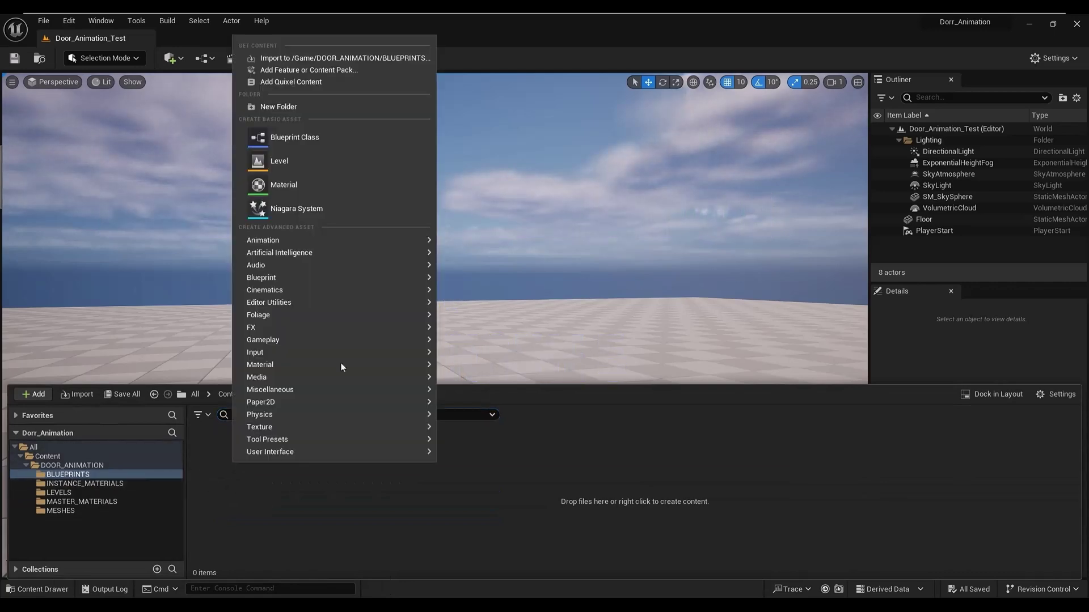
{"action": "left_click", "coordinate": [292, 138]}
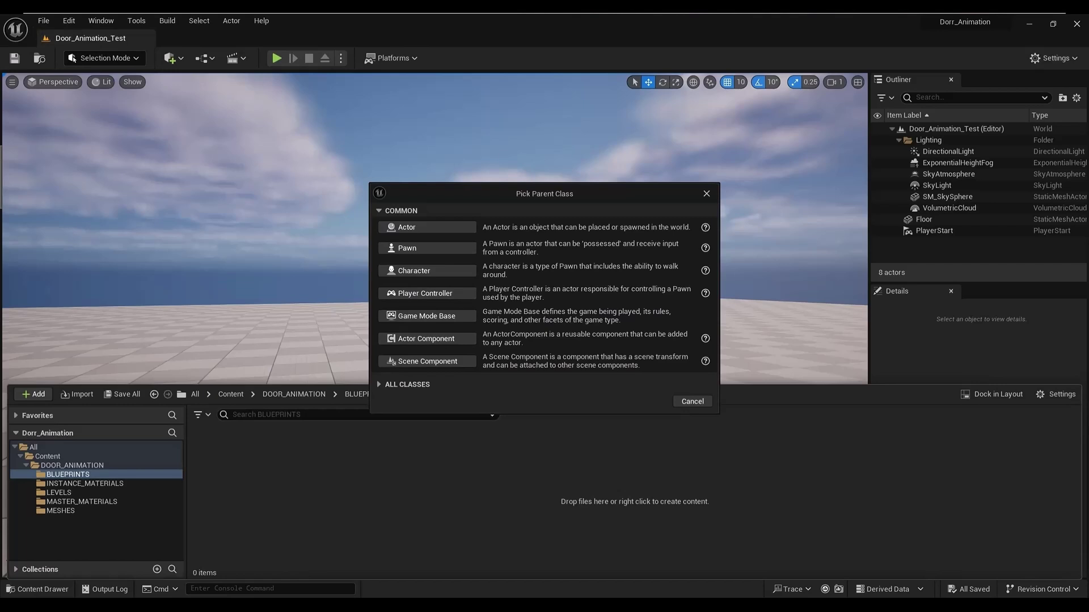
{"action": "left_click", "coordinate": [424, 229]}
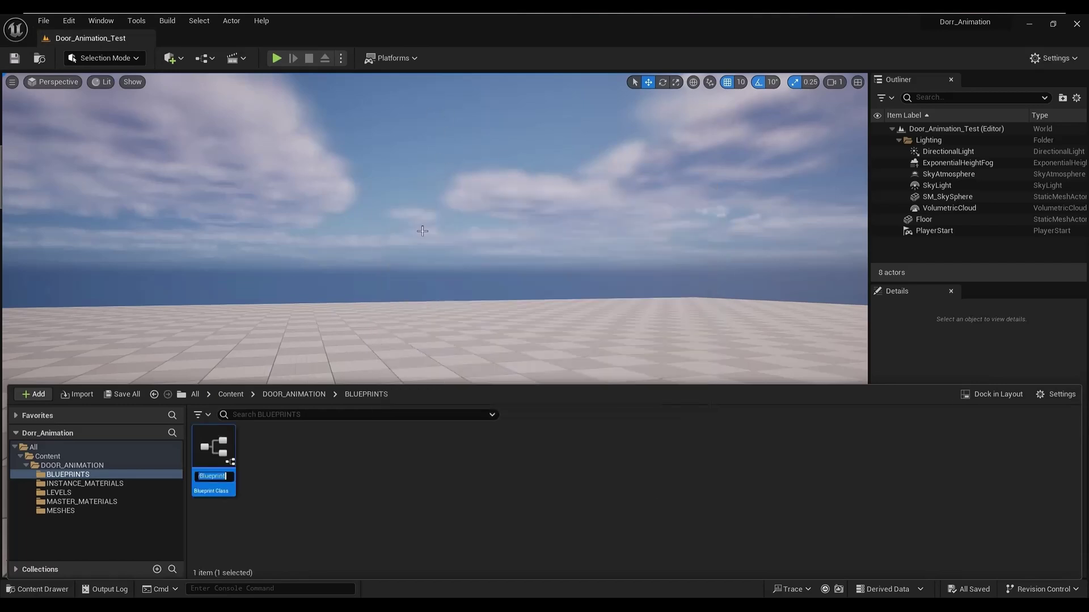
{"action": "type", "text": "BP_"}
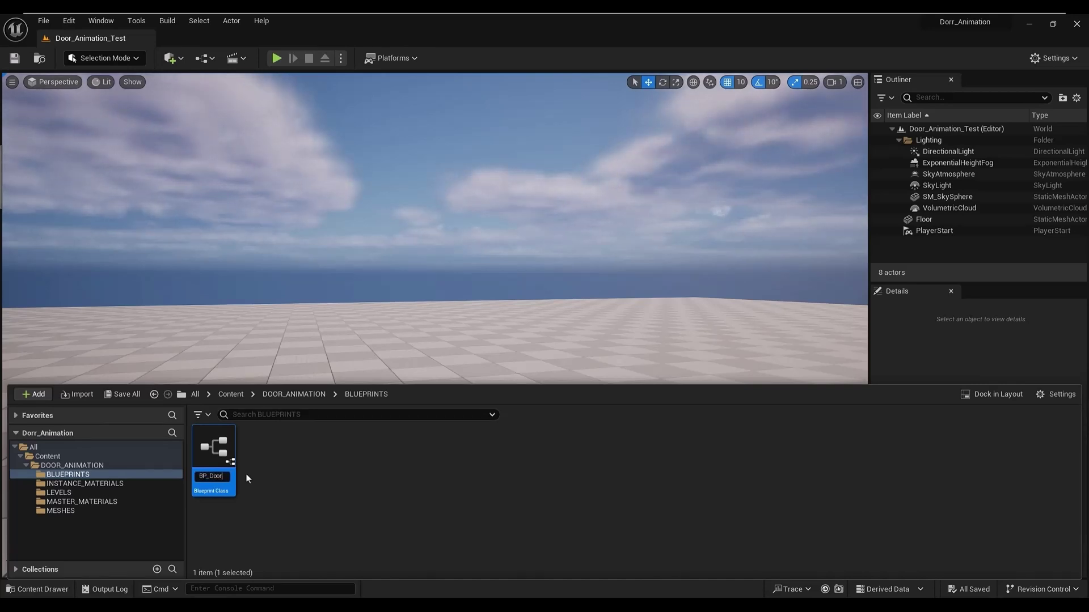
{"action": "type", "text": "Door_01"}
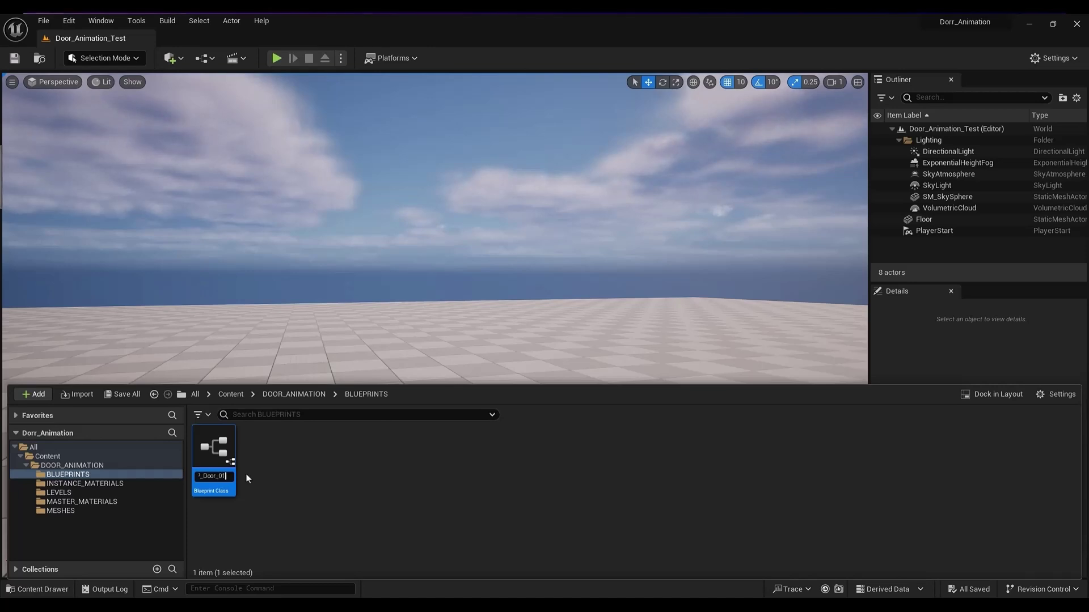
{"action": "key", "text": "Return"}
- Save BP_Door_01 and open it in the Blueprint editor
{"action": "left_click", "coordinate": [961, 592]}
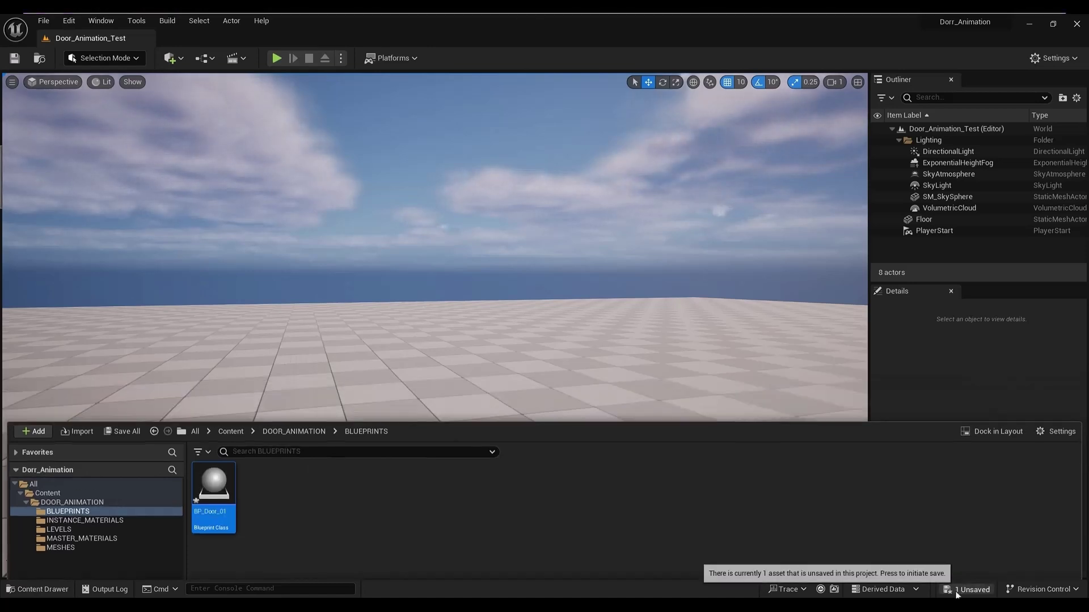
{"action": "left_click", "coordinate": [621, 441]}
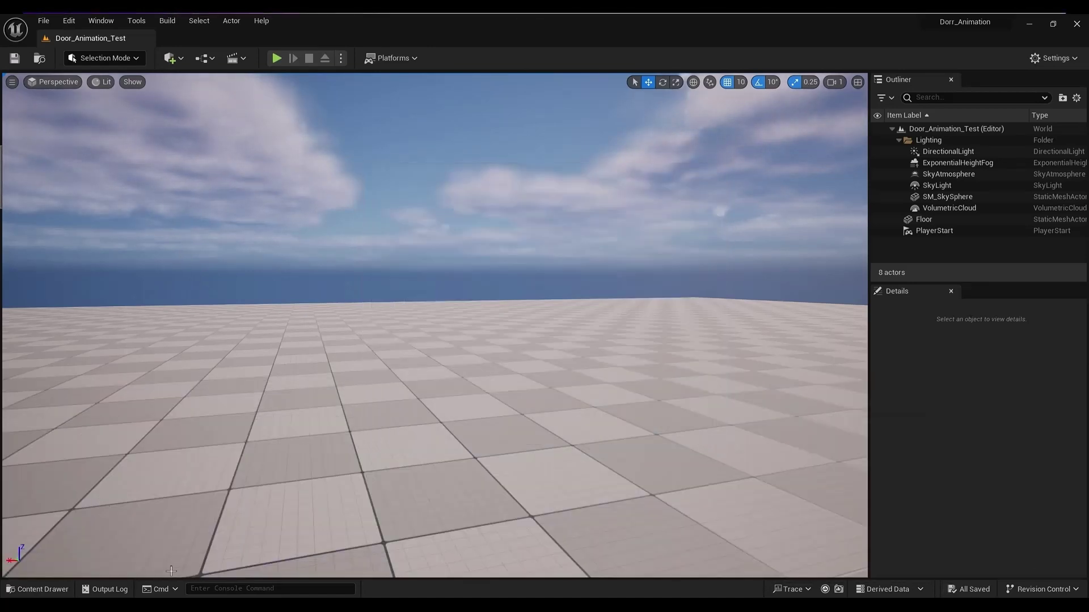
{"action": "left_click", "coordinate": [40, 588]}
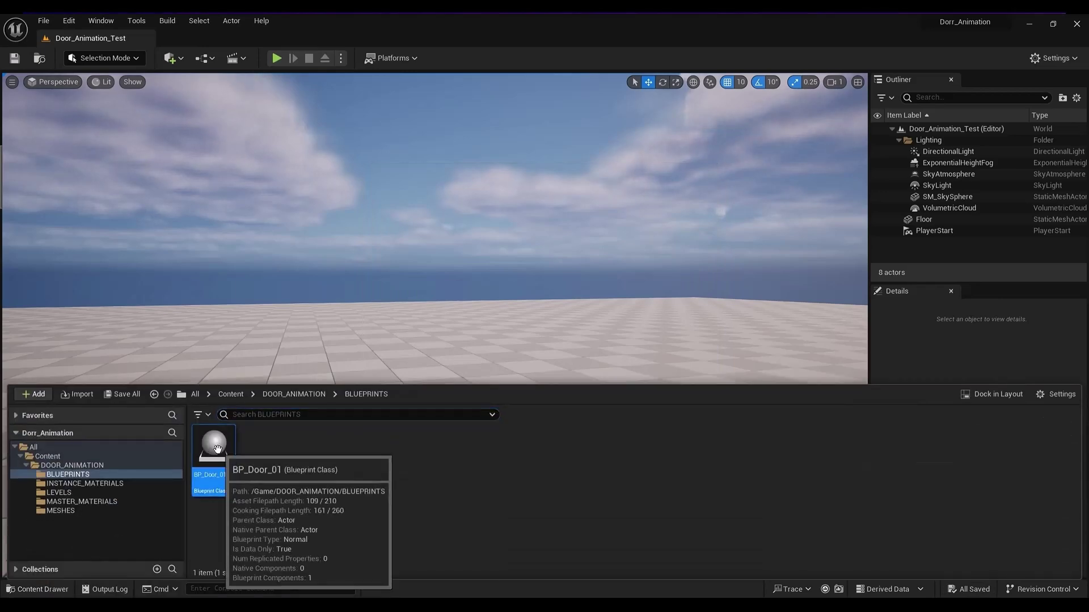
{"action": "double_click", "coordinate": [199, 484]}
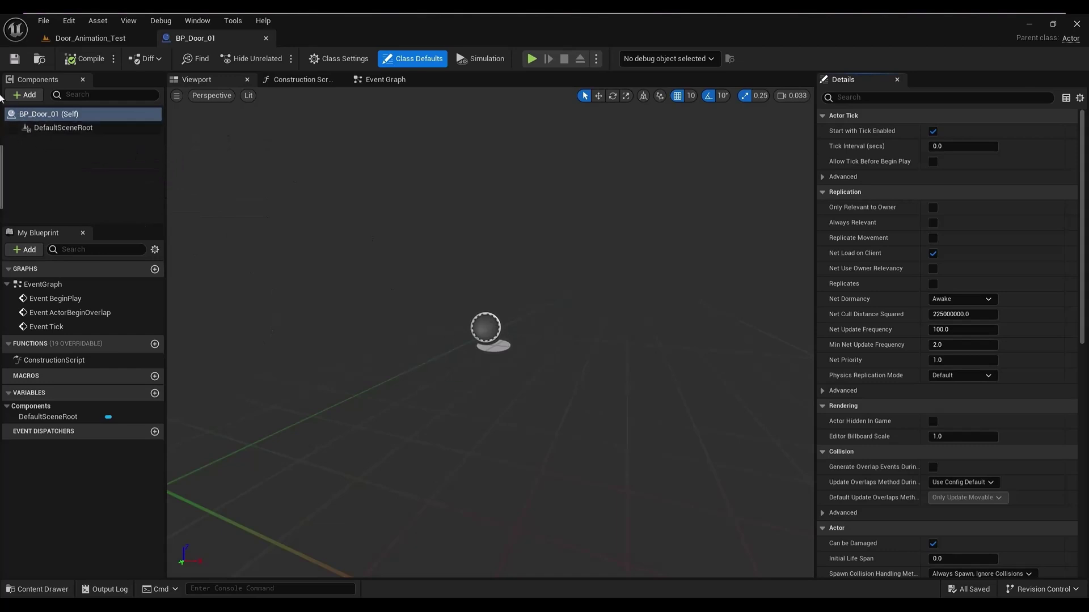
- Add SM_Door_Frame from the MESHES folder as a static mesh component
{"action": "left_click", "coordinate": [25, 95]}
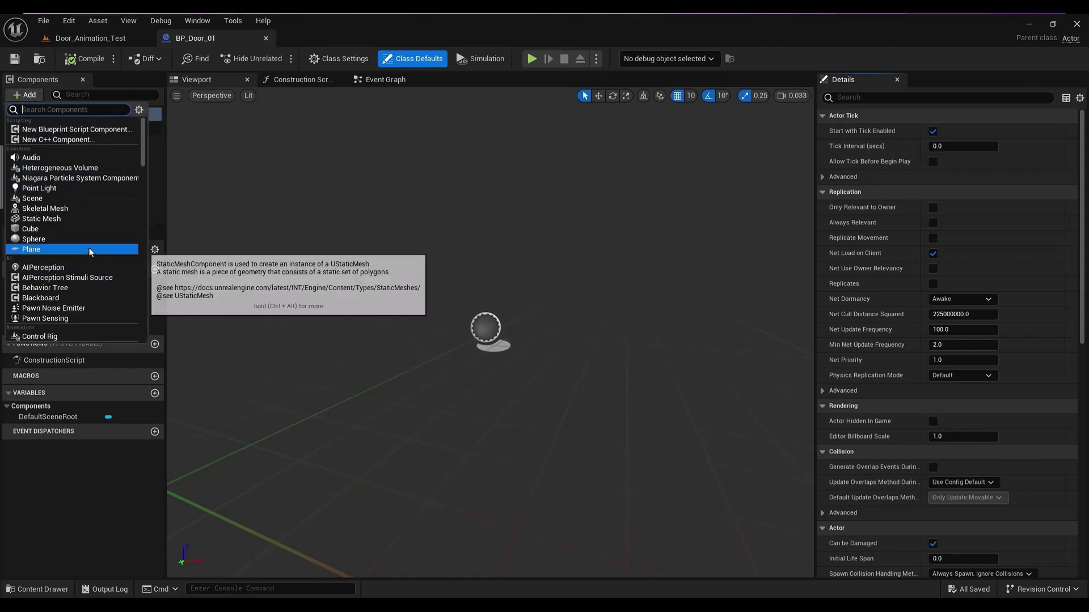
{"action": "left_click", "coordinate": [338, 27]}
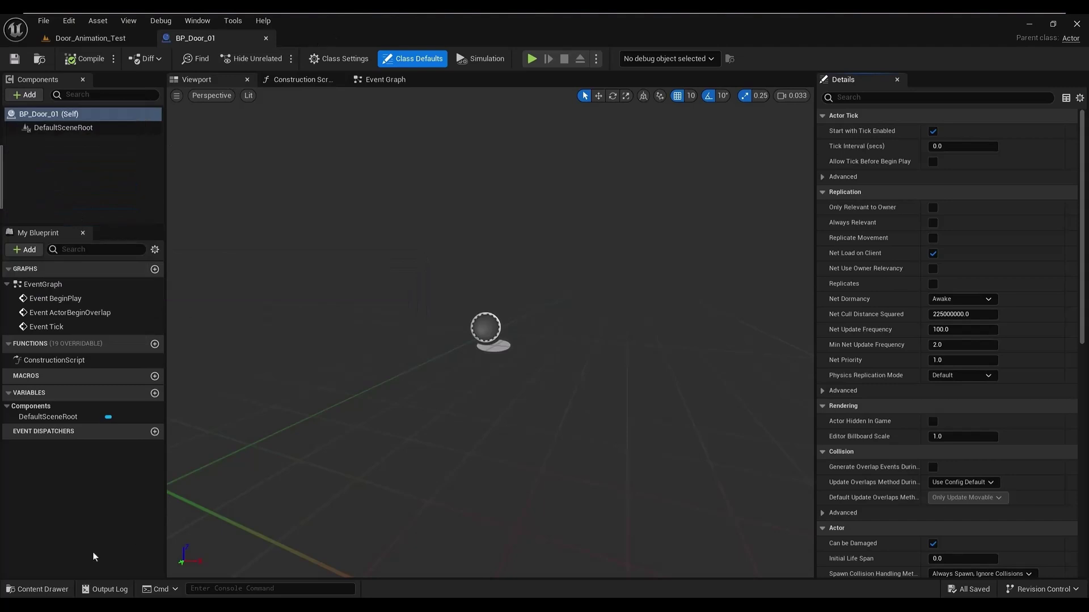
{"action": "left_click", "coordinate": [39, 591]}
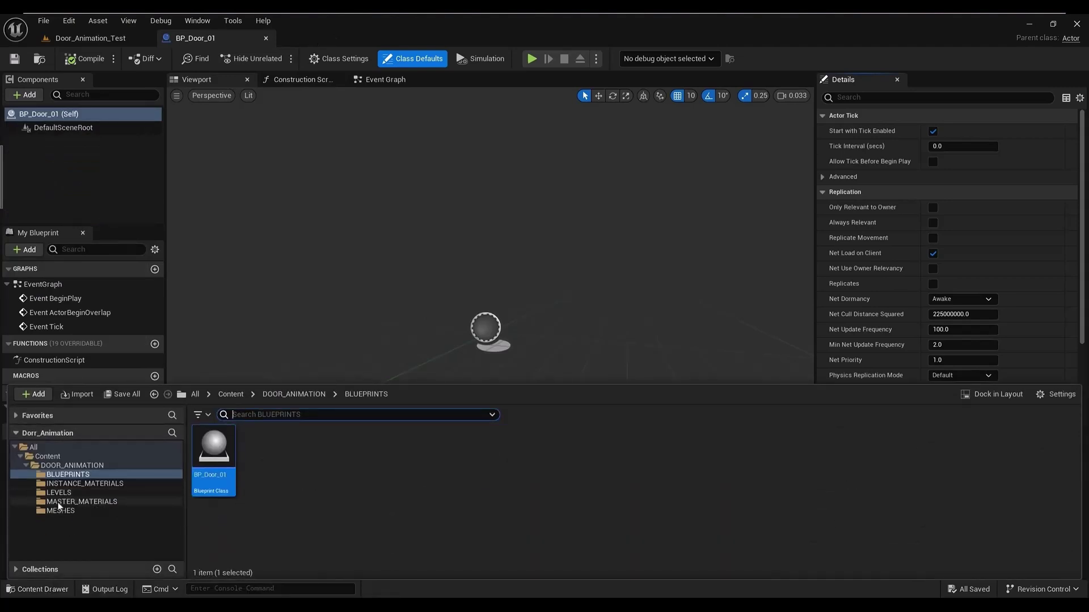
{"action": "left_click", "coordinate": [65, 511]}
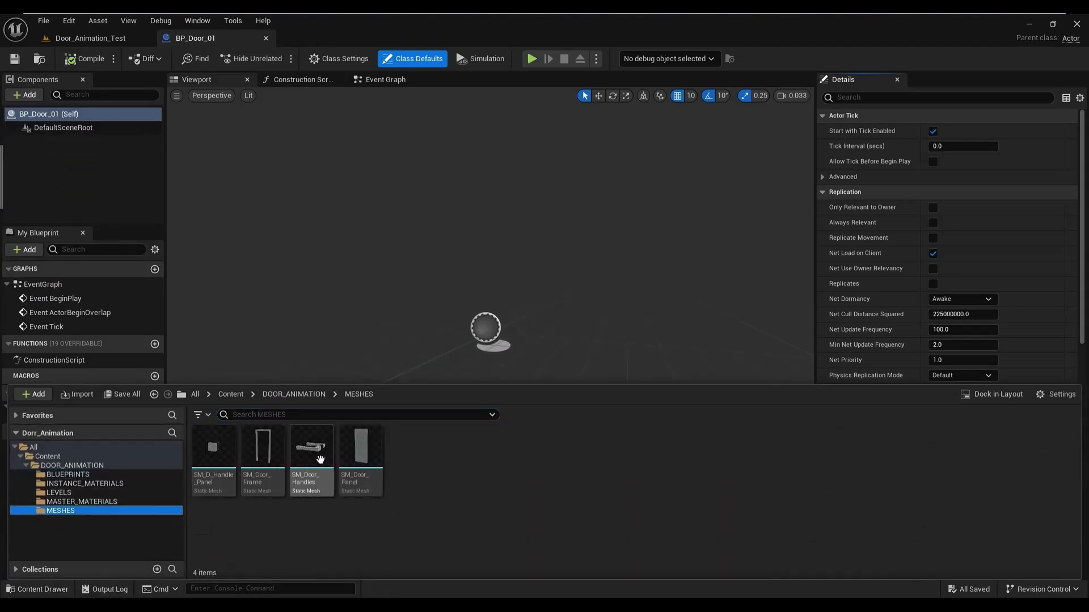
{"action": "mouse_move", "coordinate": [229, 484]}
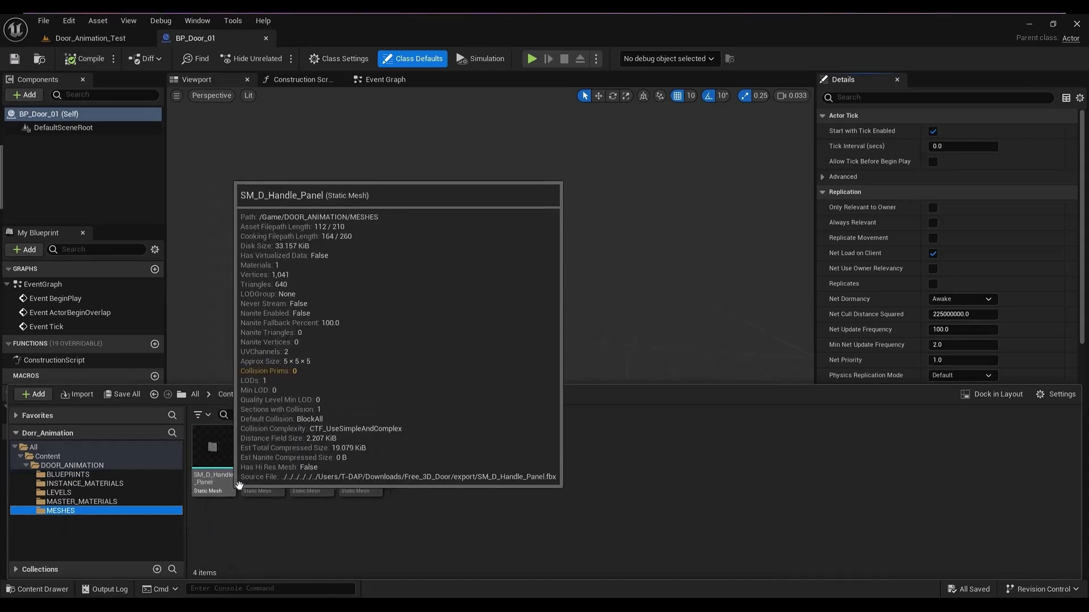
{"action": "mouse_move", "coordinate": [265, 457]}
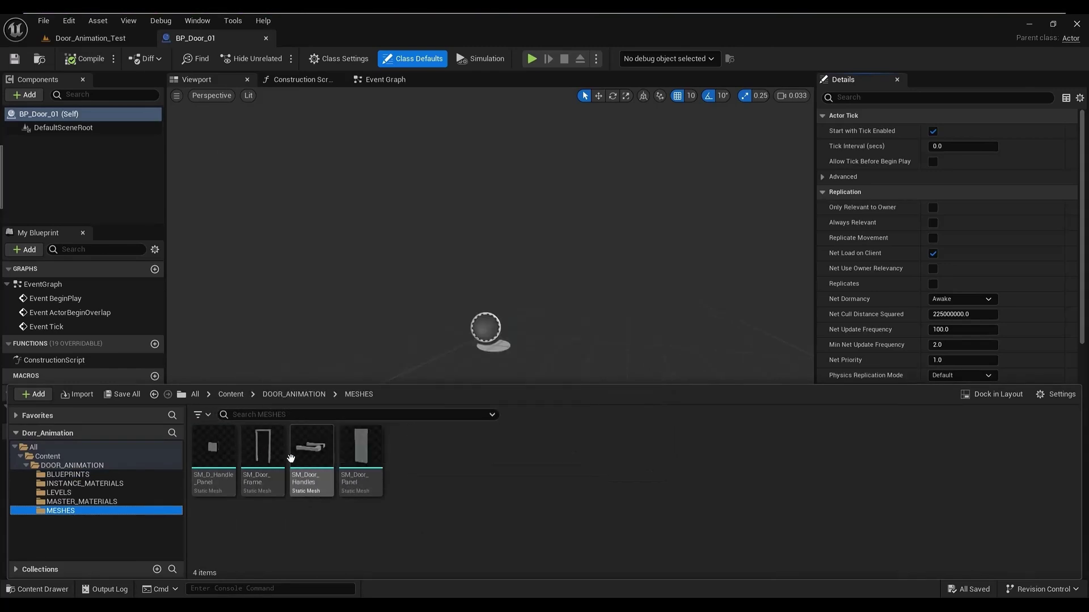
{"action": "left_click", "coordinate": [262, 454]}
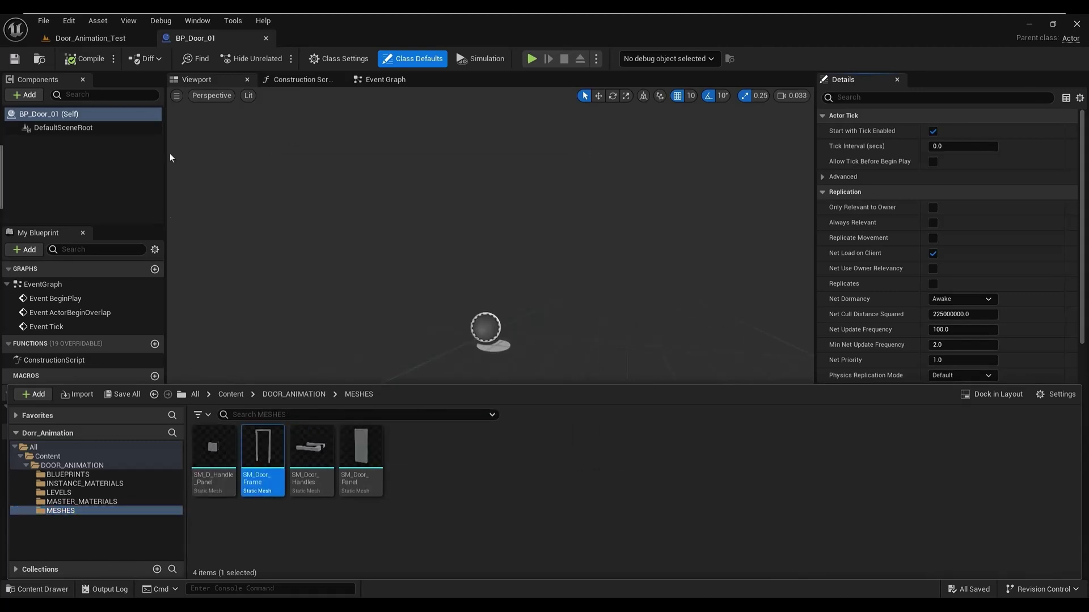
{"action": "left_click", "coordinate": [24, 95]}
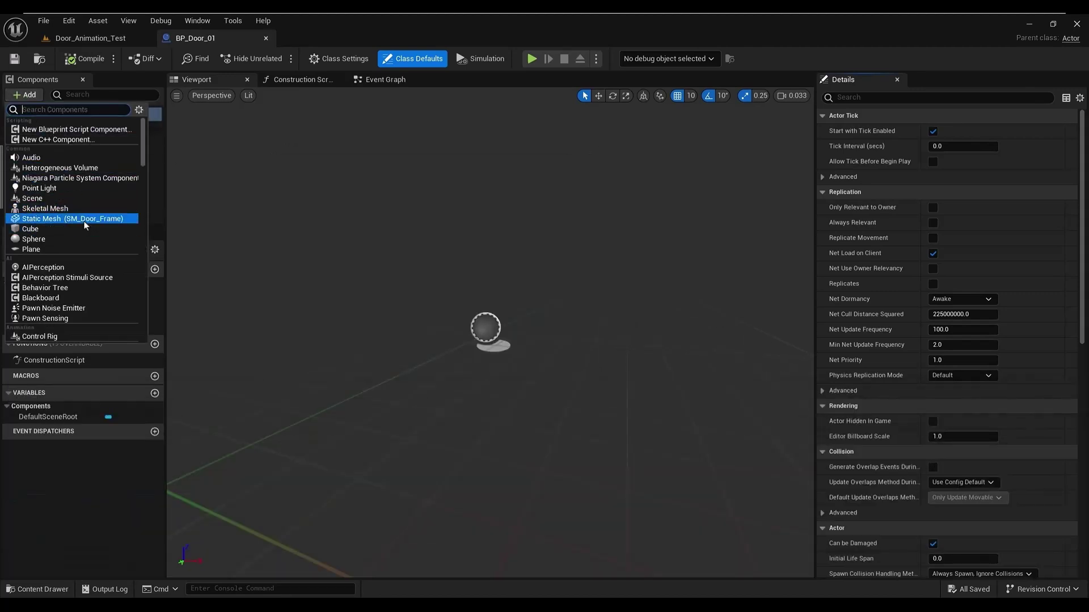
{"action": "left_click", "coordinate": [84, 221]}
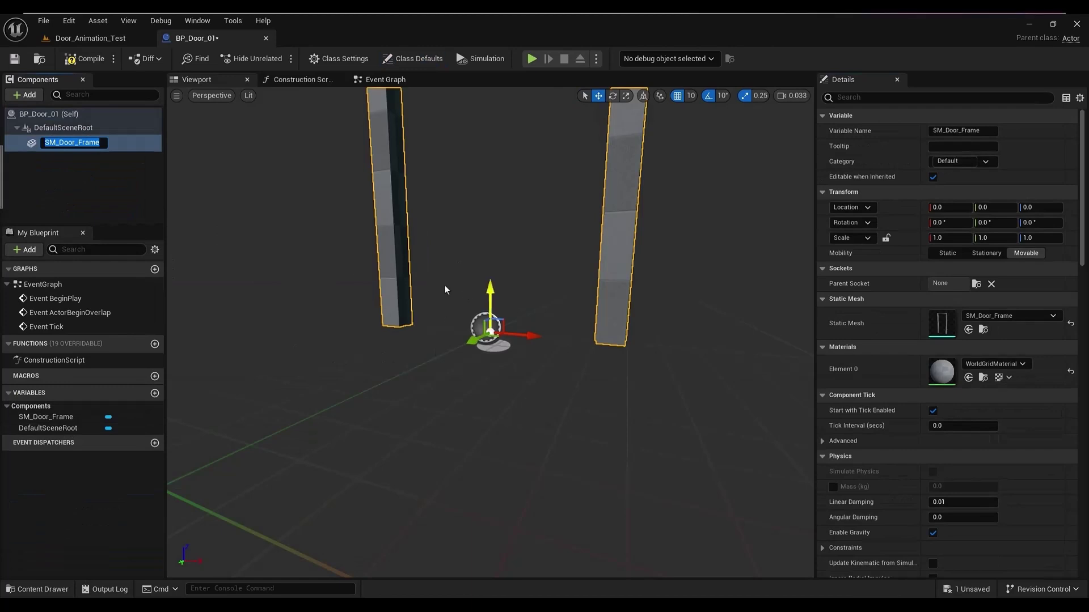
- Compile and save BP_Door_01 with the door frame in view
{"action": "right_click_drag", "start_coordinate": [443, 391], "coordinate": [439, 330]}
{"action": "right_click_drag", "start_coordinate": [465, 416], "coordinate": [463, 398]}
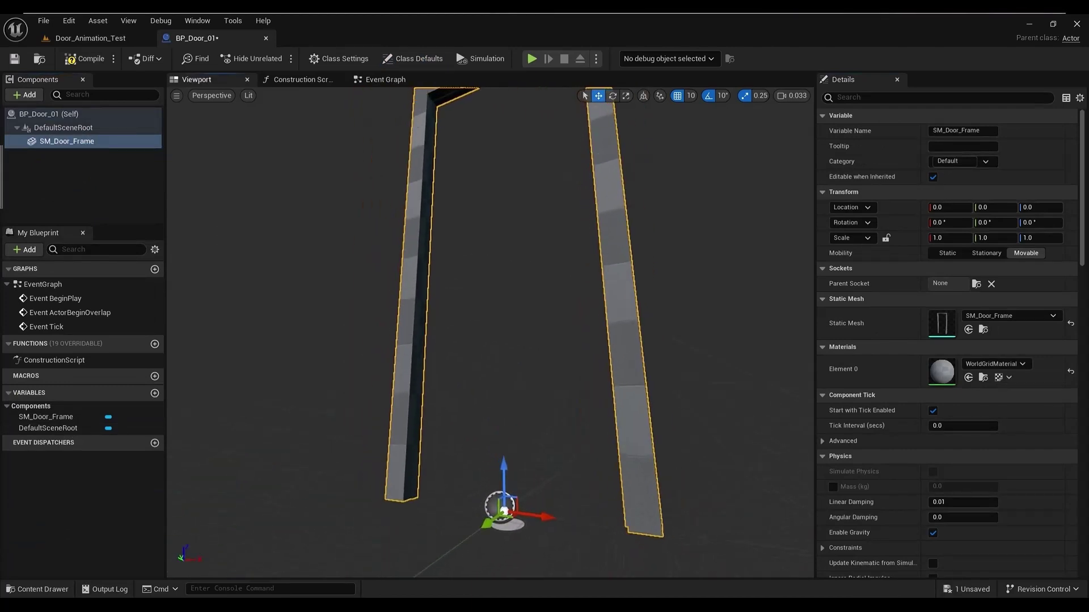
{"action": "mouse_move", "coordinate": [385, 449]}
{"action": "right_mouse_down"}
{"action": "mouse_move", "coordinate": [402, 430]}
{"action": "mouse_move", "coordinate": [391, 435]}
{"action": "right_mouse_up"}
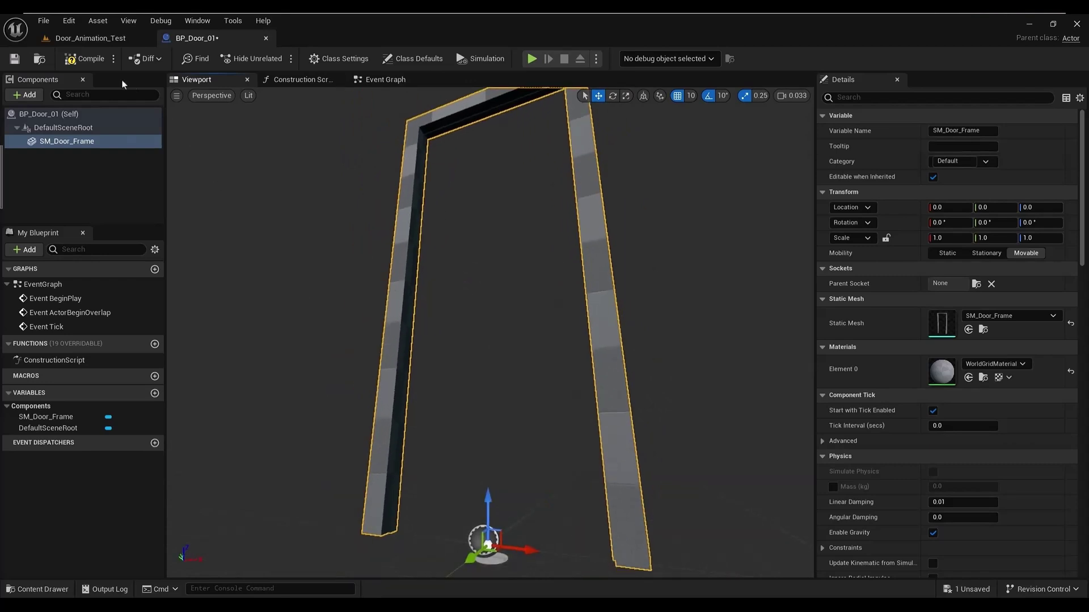
{"action": "left_click", "coordinate": [84, 58]}
{"action": "left_click", "coordinate": [15, 59]}
{"action": "left_click_drag", "start_coordinate": [158, 435], "coordinate": [162, 435]}
{"action": "left_click", "coordinate": [42, 113]}
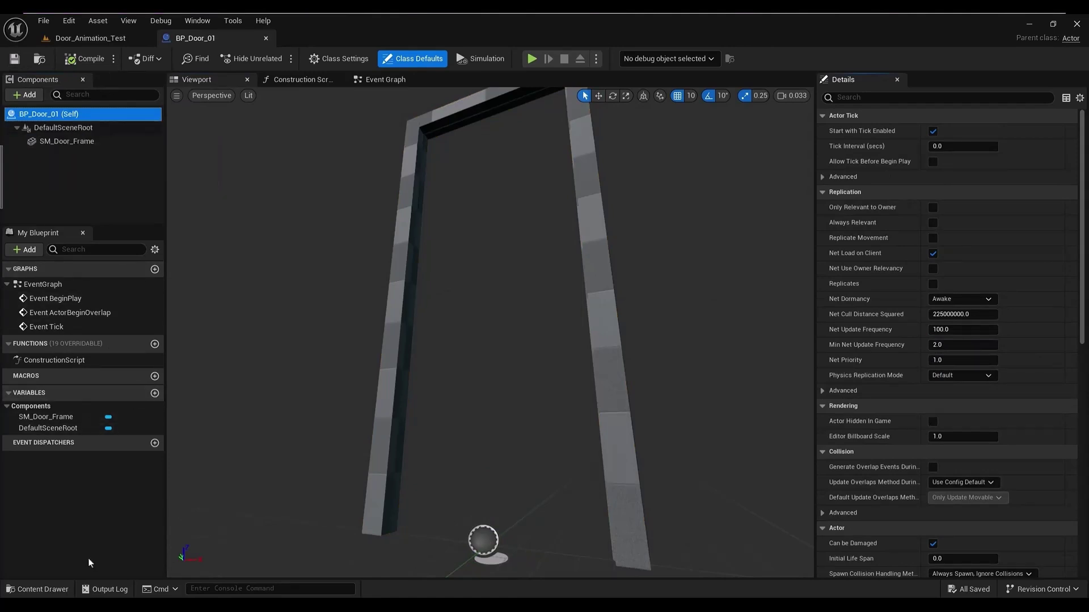
- Add SM_Door_Panel from the MESHES folder as a static mesh component
{"action": "left_click", "coordinate": [37, 589]}
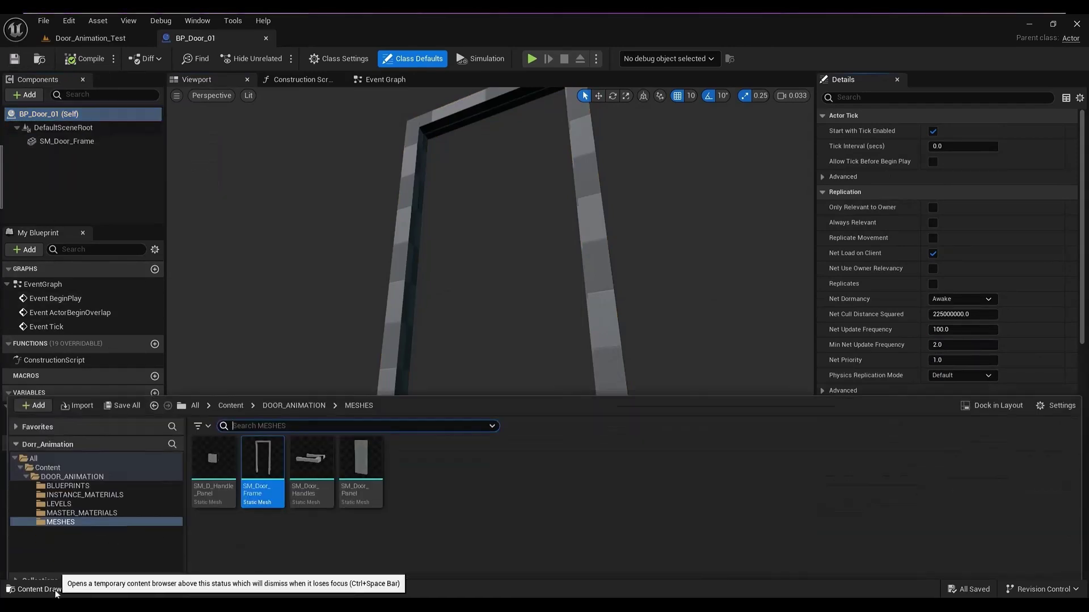
{"action": "mouse_move", "coordinate": [359, 457]}
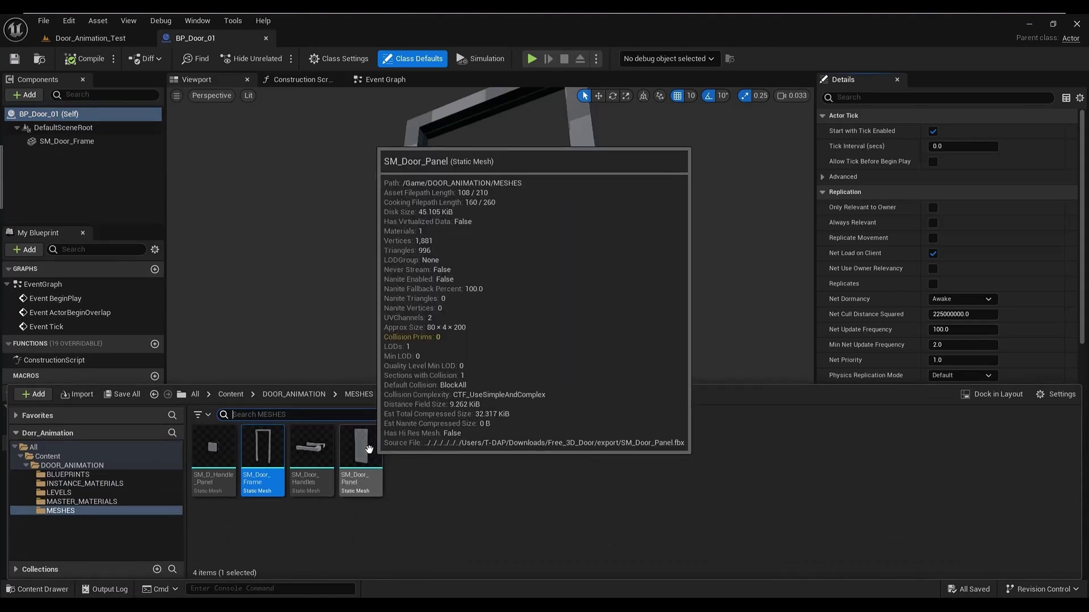
{"action": "left_click", "coordinate": [364, 453]}
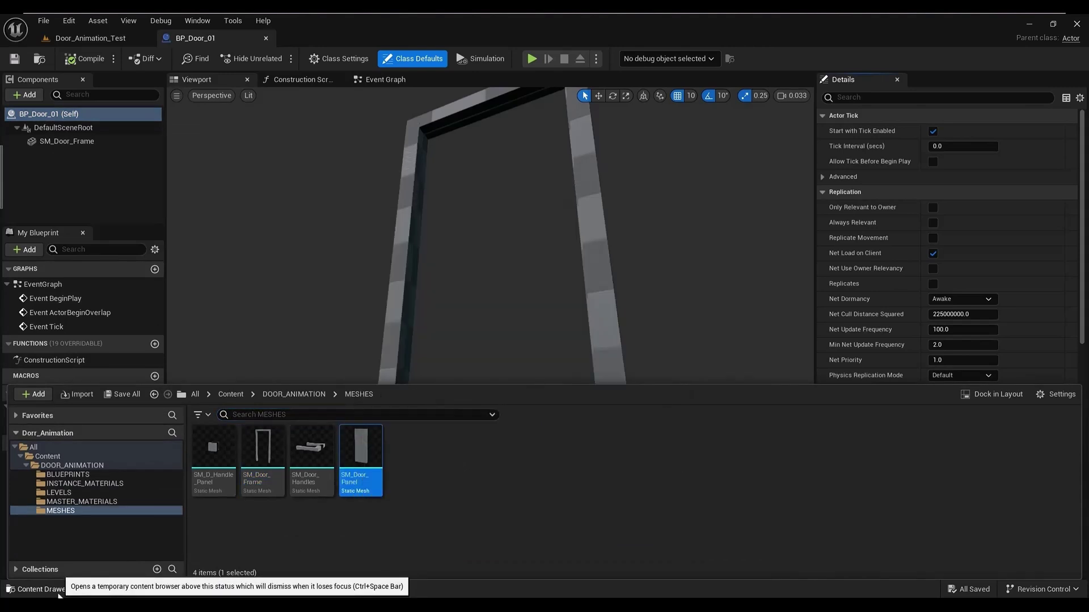
{"action": "mouse_move", "coordinate": [379, 473]}
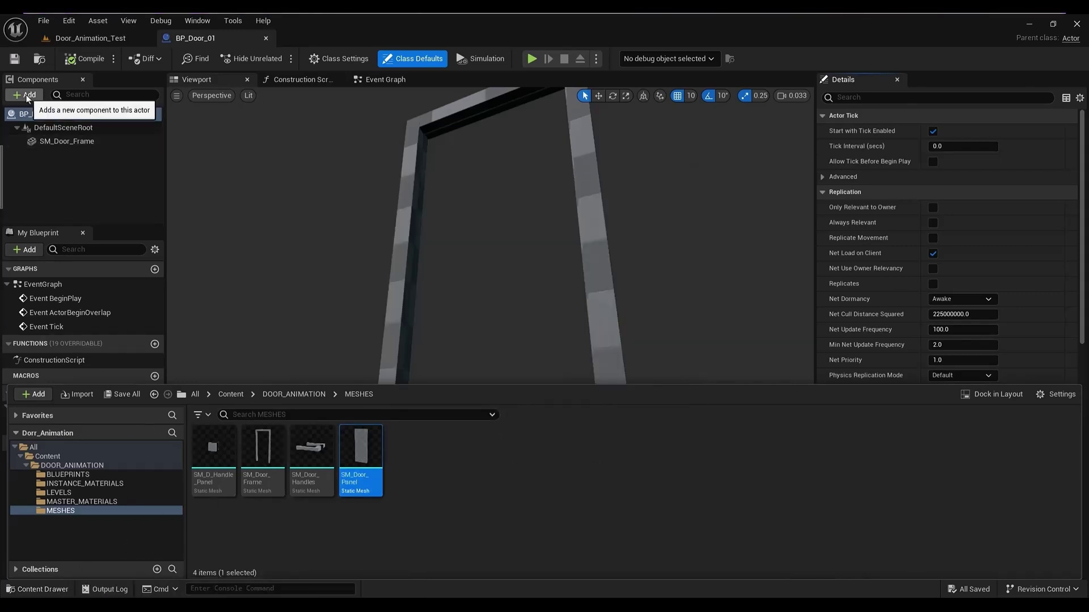
{"action": "left_click", "coordinate": [27, 96]}
{"action": "left_click", "coordinate": [95, 219]}
- Move the door panel to X -40 and Z 100, then save the Blueprint
{"action": "left_click_drag", "start_coordinate": [518, 549], "coordinate": [419, 531]}
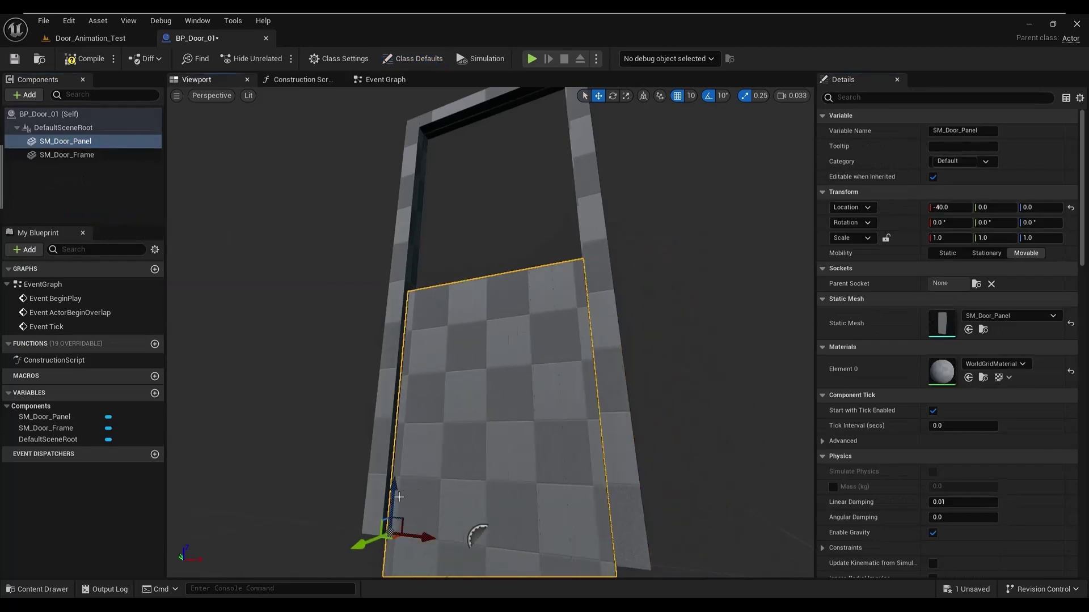
{"action": "left_click_drag", "start_coordinate": [393, 495], "coordinate": [413, 275]}
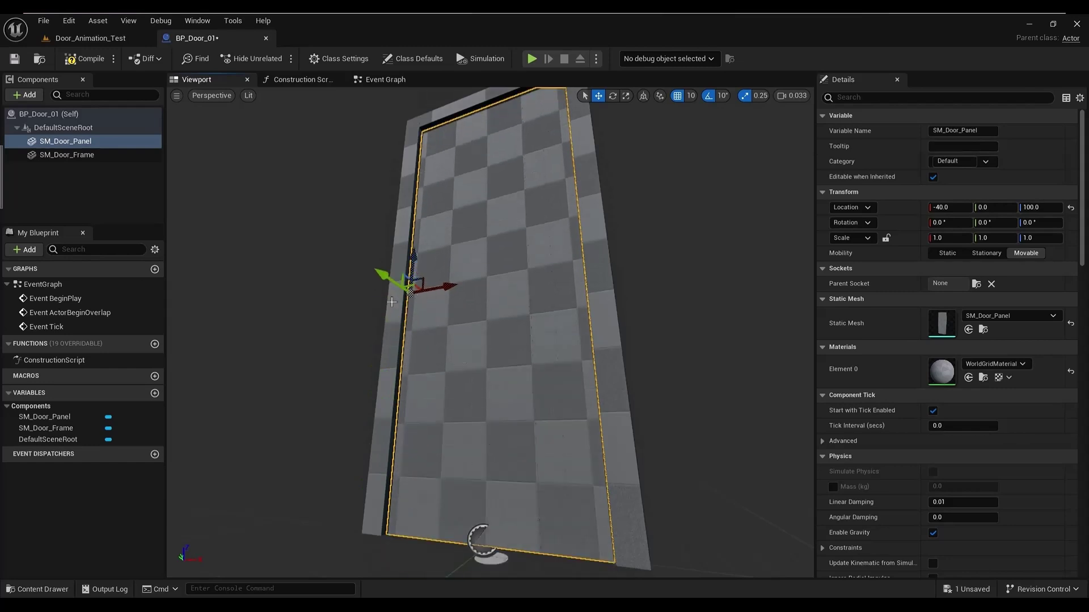
{"action": "left_click", "coordinate": [16, 59]}
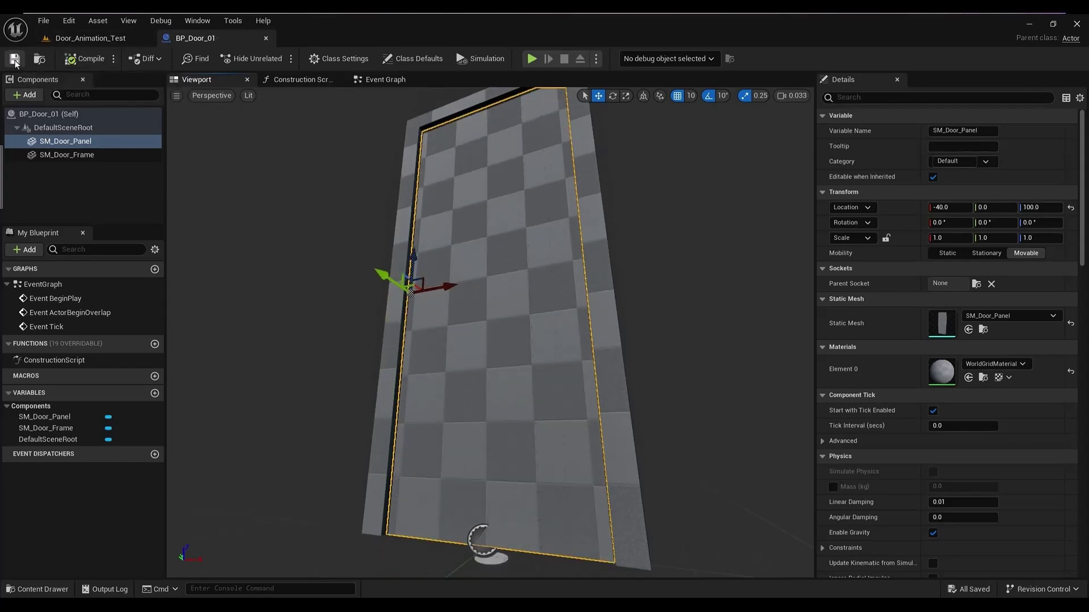
- Select the SM_D_Handle_Panel mesh asset in the Content Drawer
{"action": "left_click", "coordinate": [42, 592]}
{"action": "left_click", "coordinate": [220, 446]}
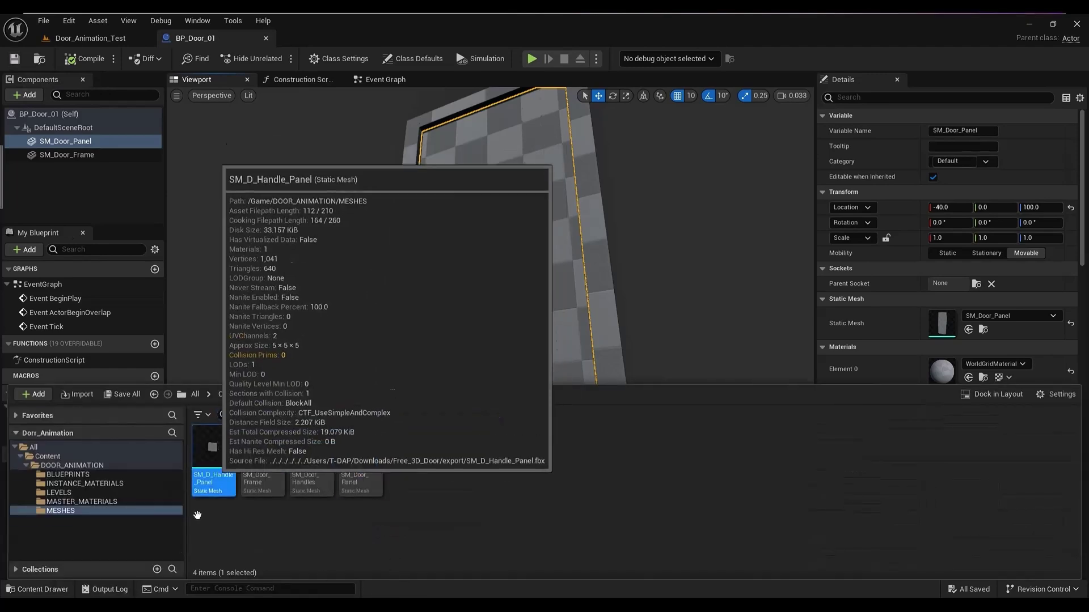
{"action": "left_click", "coordinate": [55, 591]}
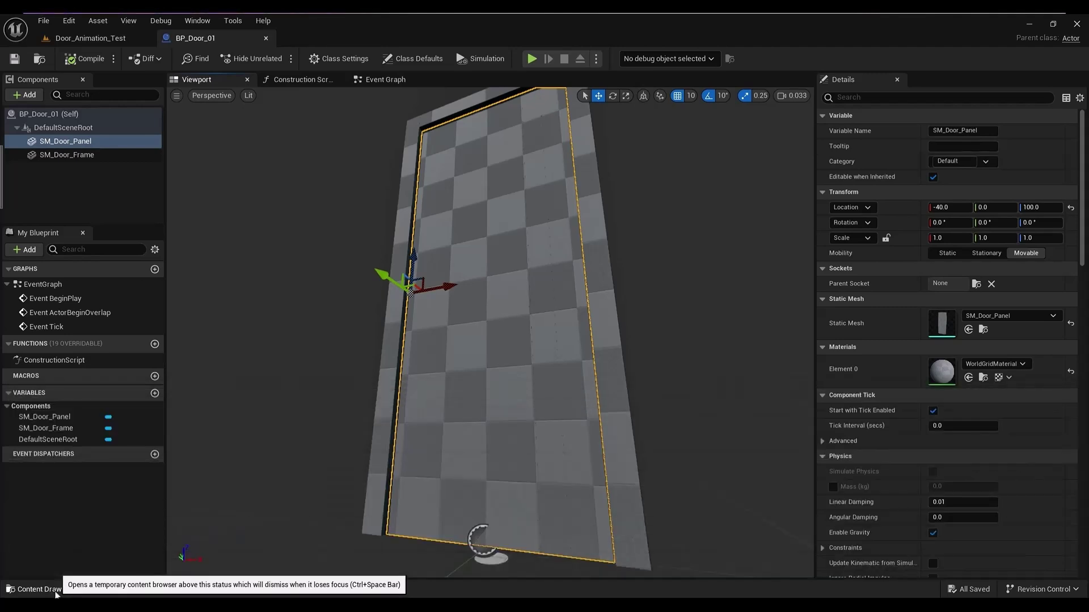
- Add SM_D_Handle_Panel as a component under BP_Door_01 and set grid snap to 1
{"action": "left_click", "coordinate": [32, 116]}
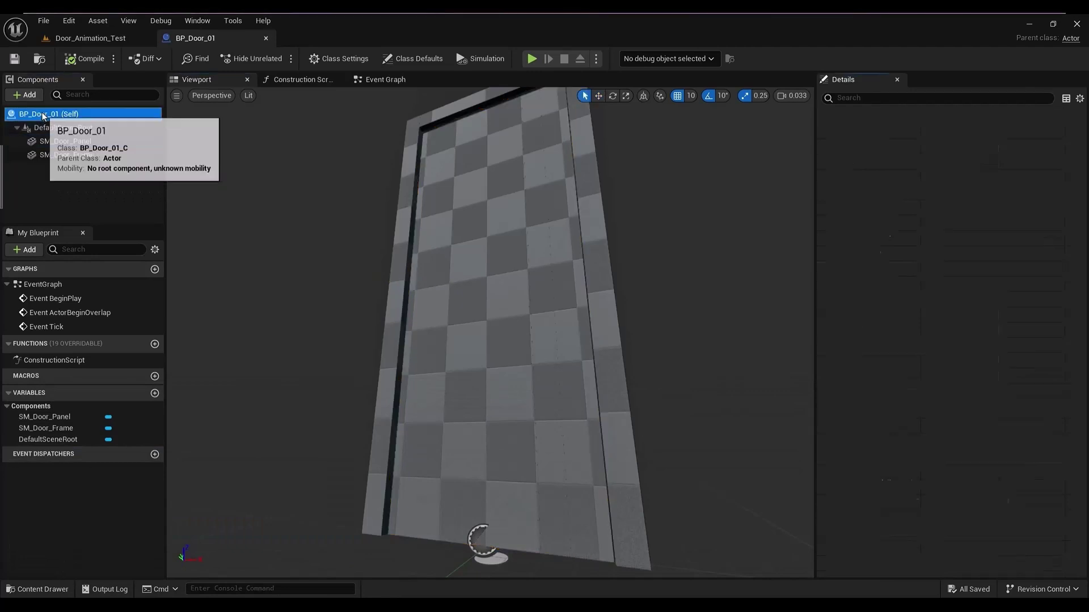
{"action": "left_click", "coordinate": [25, 95]}
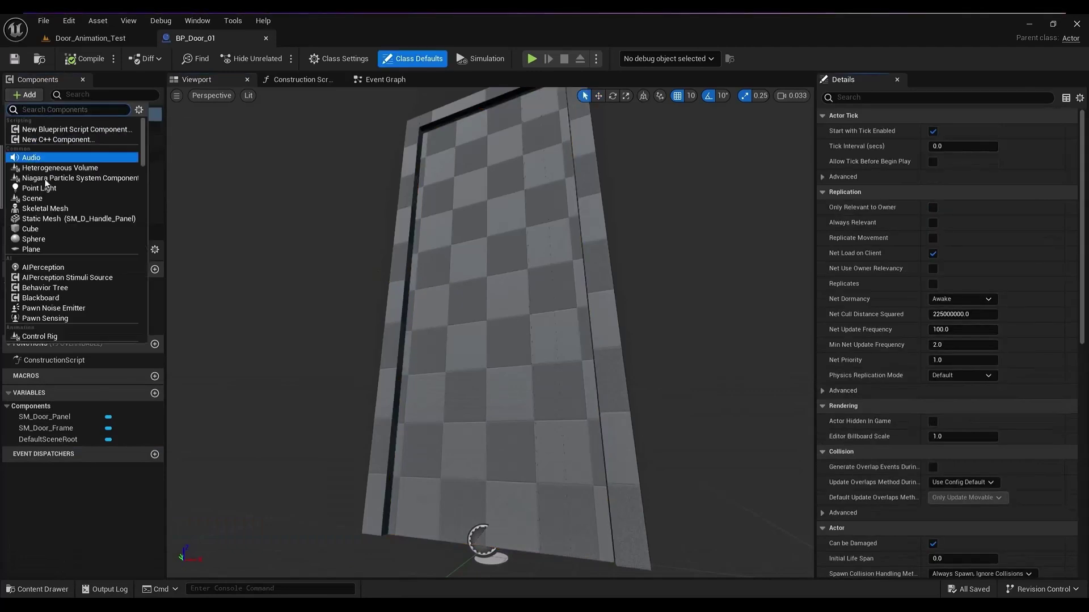
{"action": "left_click", "coordinate": [91, 219]}
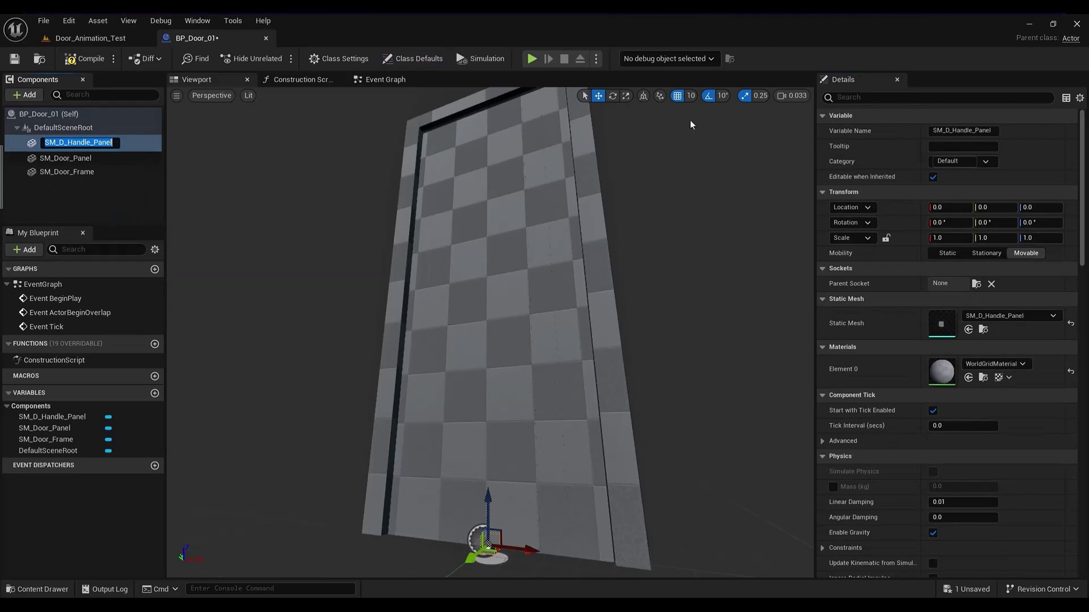
{"action": "left_click", "coordinate": [691, 96]}
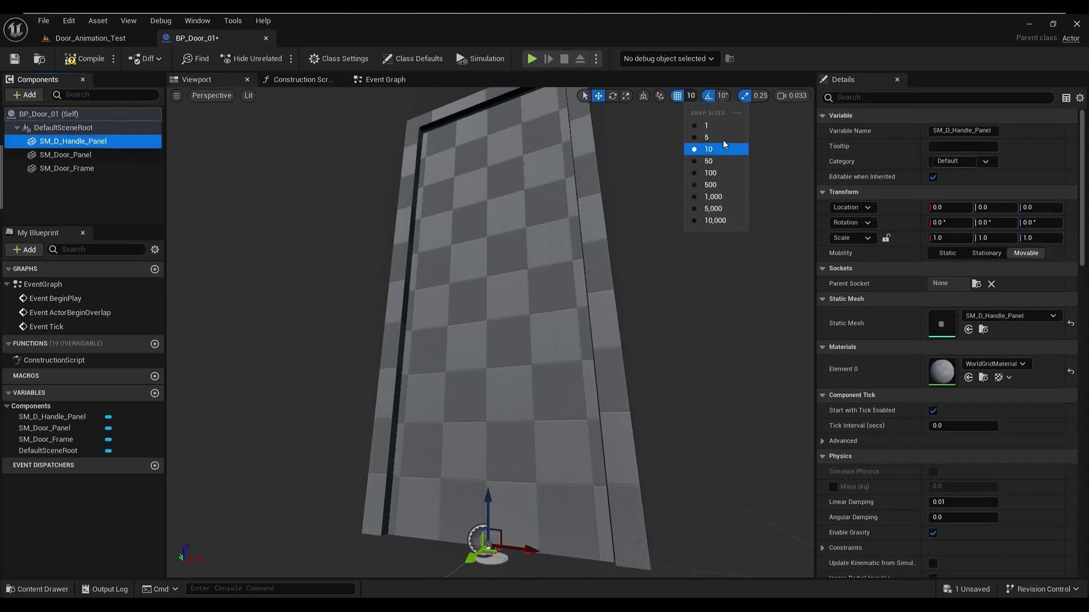
{"action": "left_click", "coordinate": [719, 124]}
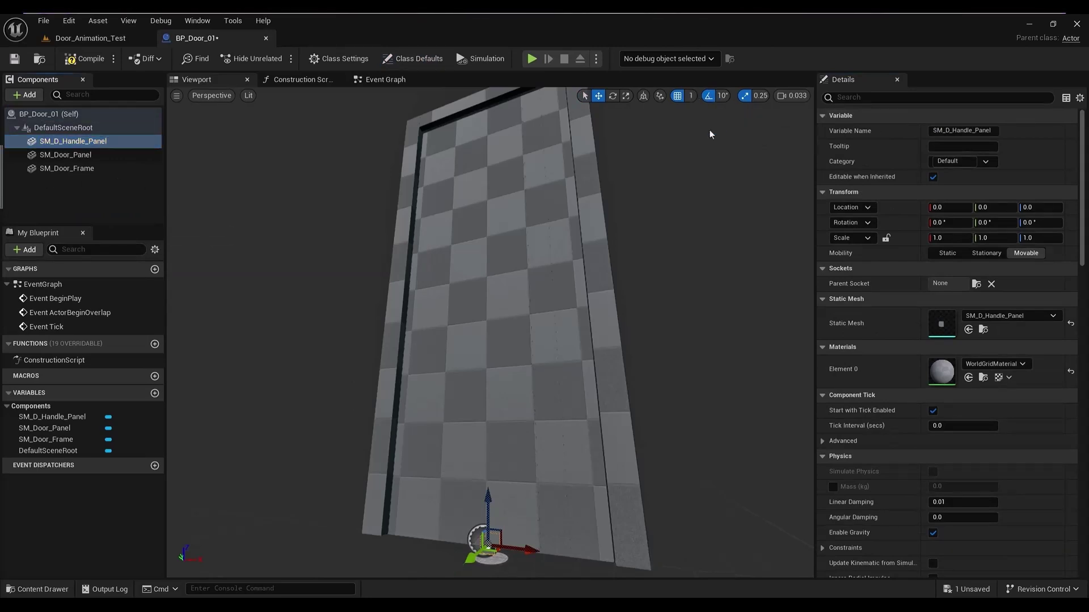
- Move the handle panel roughly into place: Y 3, X 33 on the latch side, raised up the door
{"action": "left_click_drag", "start_coordinate": [472, 556], "coordinate": [468, 556]}
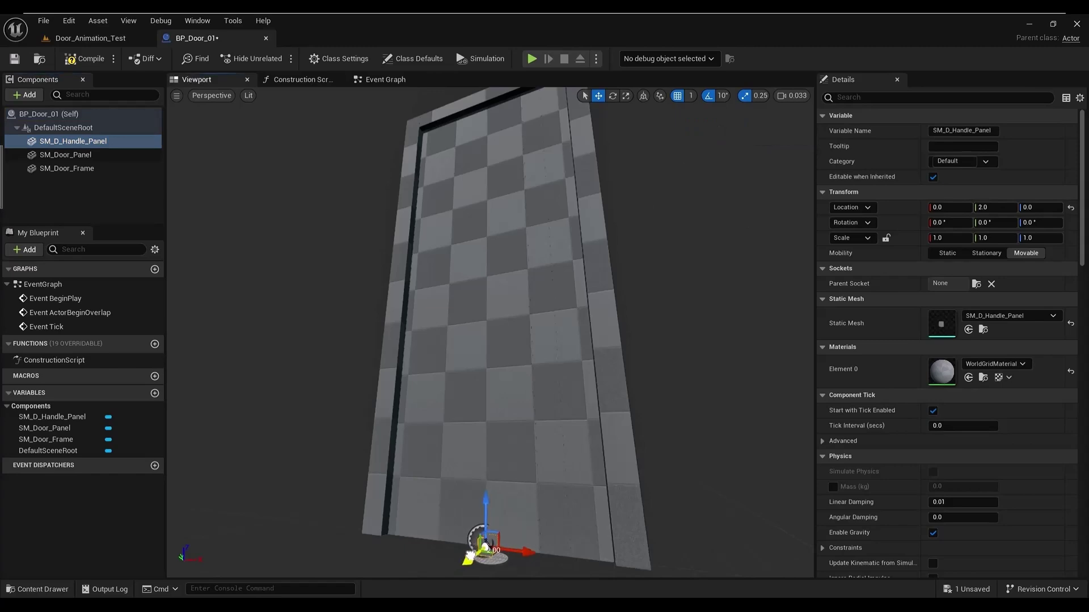
{"action": "key", "text": "f"}
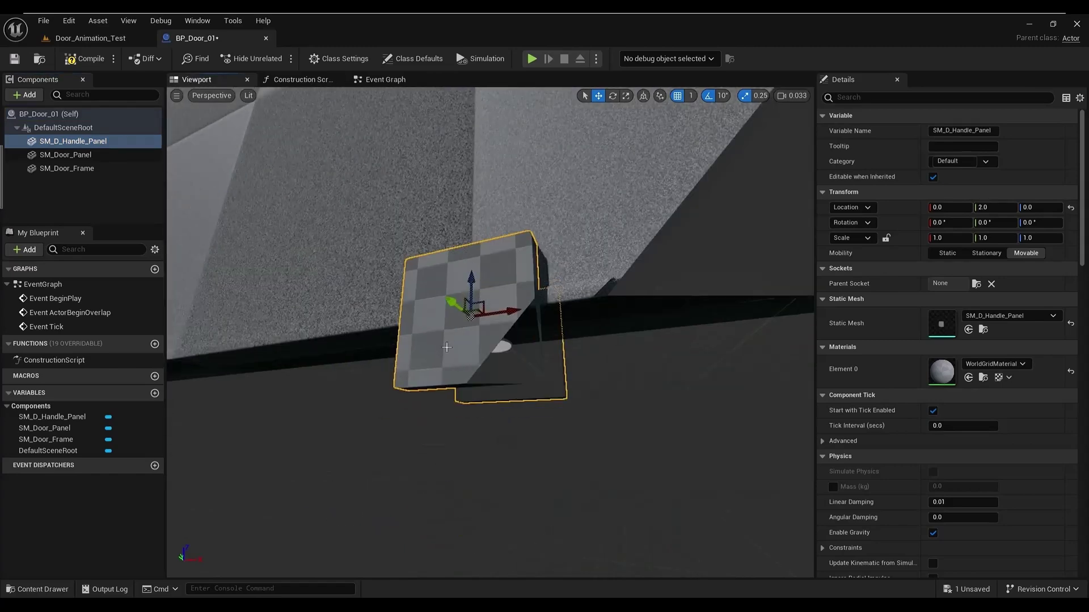
{"action": "mouse_move", "coordinate": [408, 422]}
{"action": "left_mouse_down", "text": "alt"}
{"action": "mouse_move", "coordinate": [499, 448]}
{"action": "mouse_move", "coordinate": [407, 422]}
{"action": "left_mouse_up", "text": "alt"}
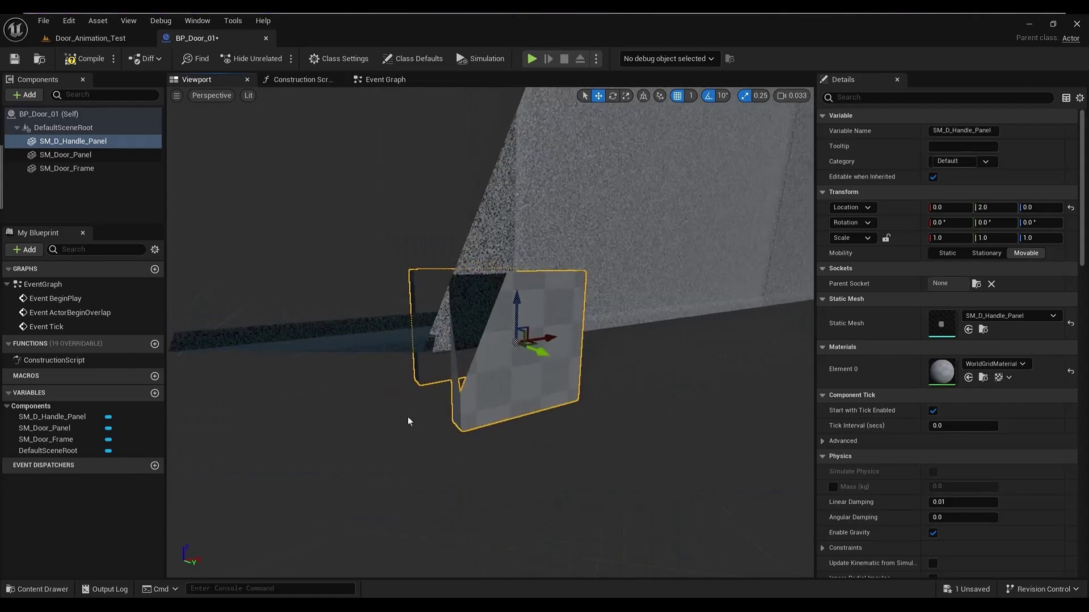
{"action": "left_click_drag", "start_coordinate": [536, 352], "coordinate": [545, 359]}
{"action": "scroll", "coordinate": [509, 331], "scroll_direction": "down", "scroll_amount": 5}
{"action": "left_click_drag", "start_coordinate": [495, 305], "coordinate": [498, 175]}
{"action": "right_click_drag", "start_coordinate": [460, 245], "coordinate": [396, 170]}
{"action": "left_click_drag", "start_coordinate": [704, 352], "coordinate": [810, 350]}
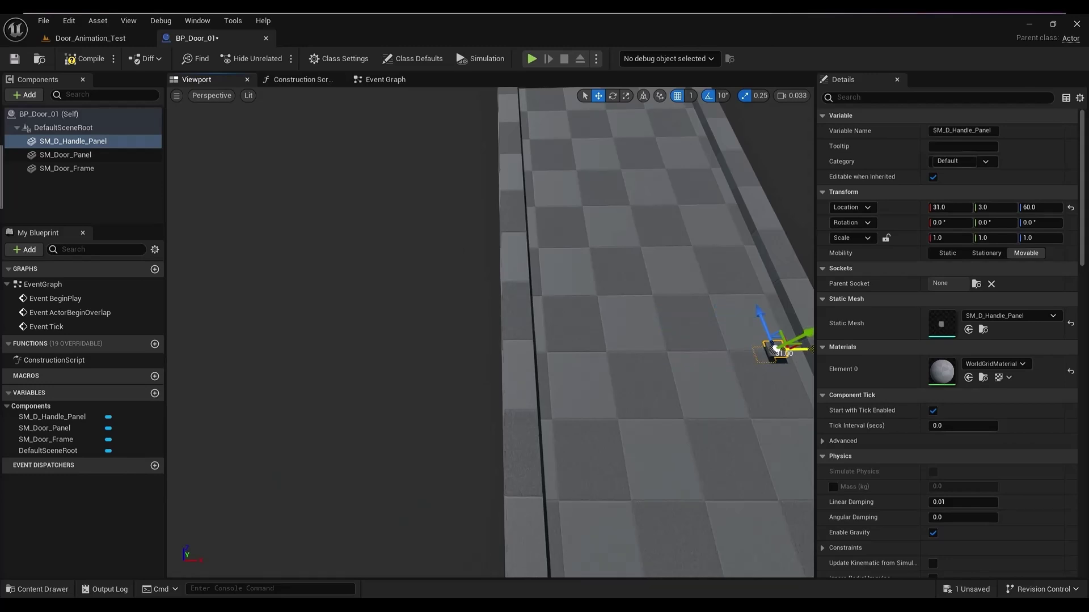
{"action": "right_click_drag", "start_coordinate": [668, 381], "coordinate": [679, 387]}
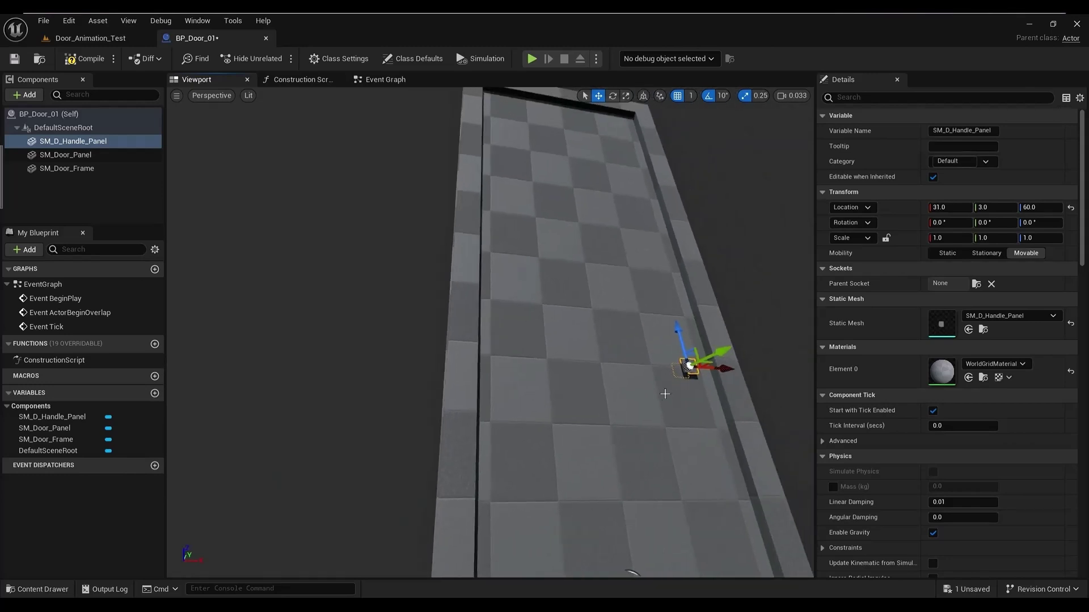
{"action": "key", "text": "f"}
{"action": "left_click_drag", "start_coordinate": [533, 309], "coordinate": [588, 316]}
{"action": "scroll", "coordinate": [570, 322], "scroll_direction": "down", "scroll_amount": 5}
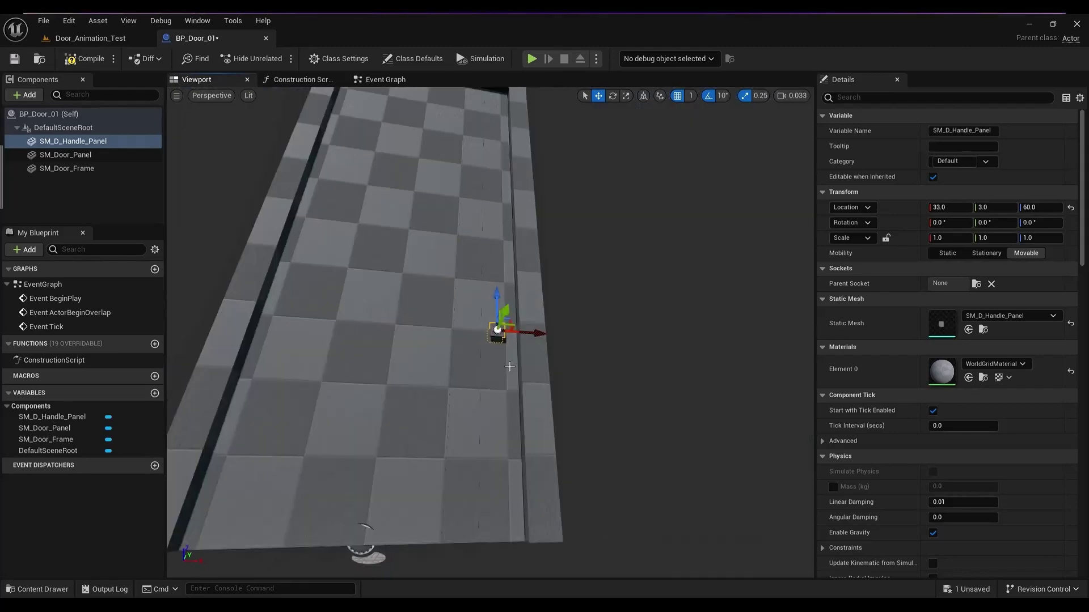
{"action": "left_click_drag", "start_coordinate": [498, 301], "coordinate": [499, 237]}
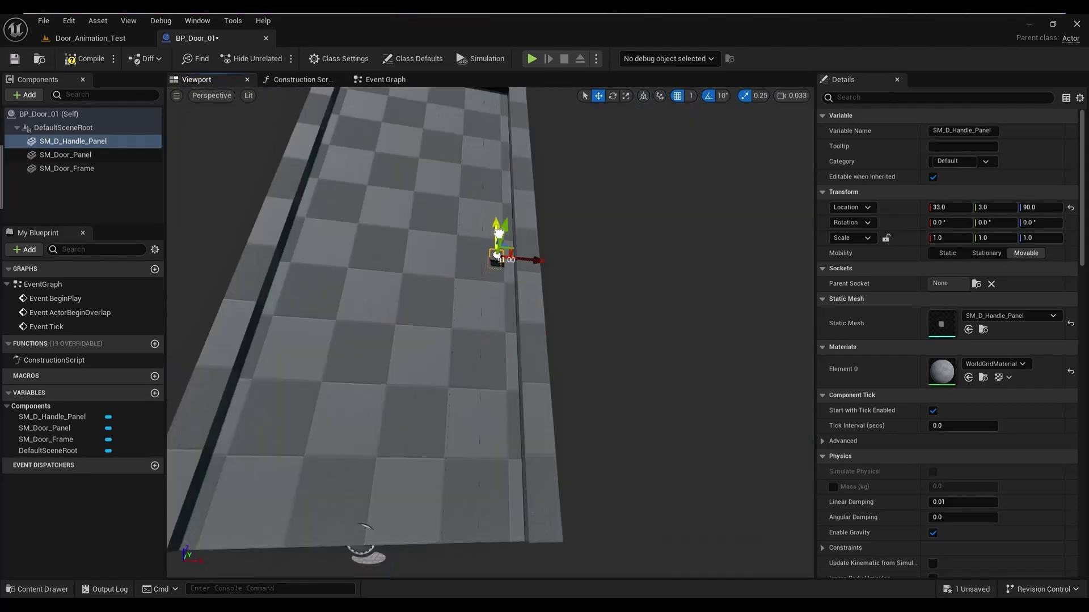
- Raise the handle panel to Z 101, checking it against the door panel
{"action": "left_click", "coordinate": [431, 272]}
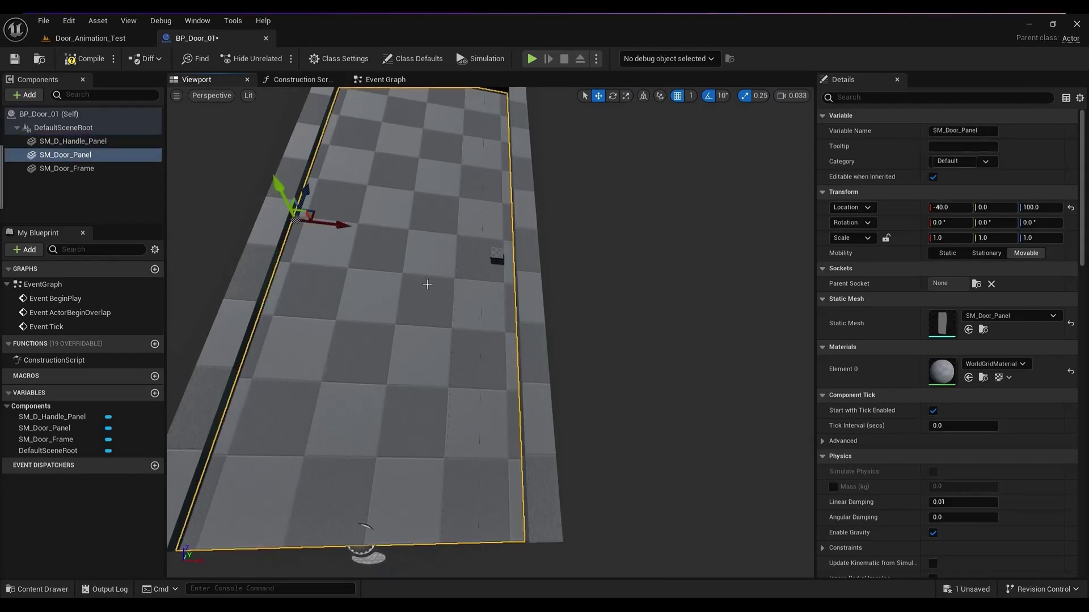
{"action": "key", "text": "f"}
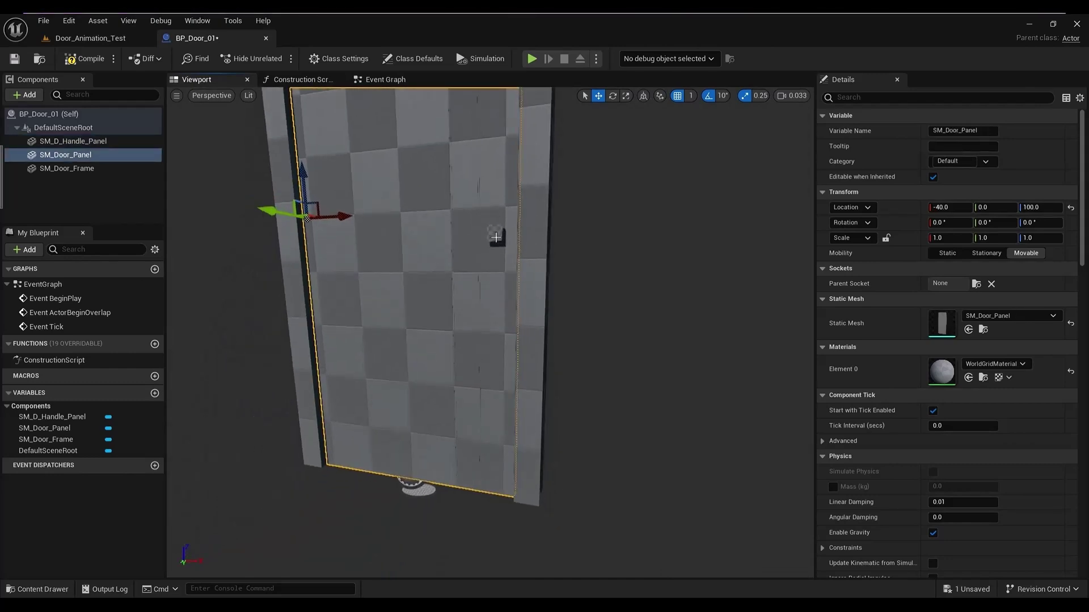
{"action": "left_click", "coordinate": [497, 237]}
{"action": "left_click_drag", "start_coordinate": [495, 200], "coordinate": [499, 168]}
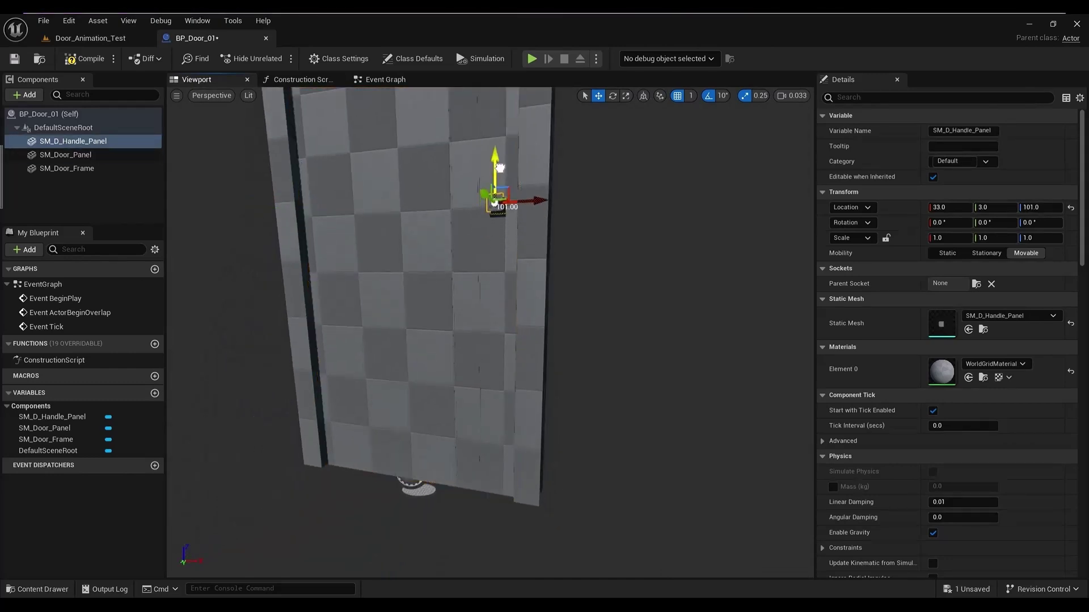
{"action": "left_click", "coordinate": [479, 180]}
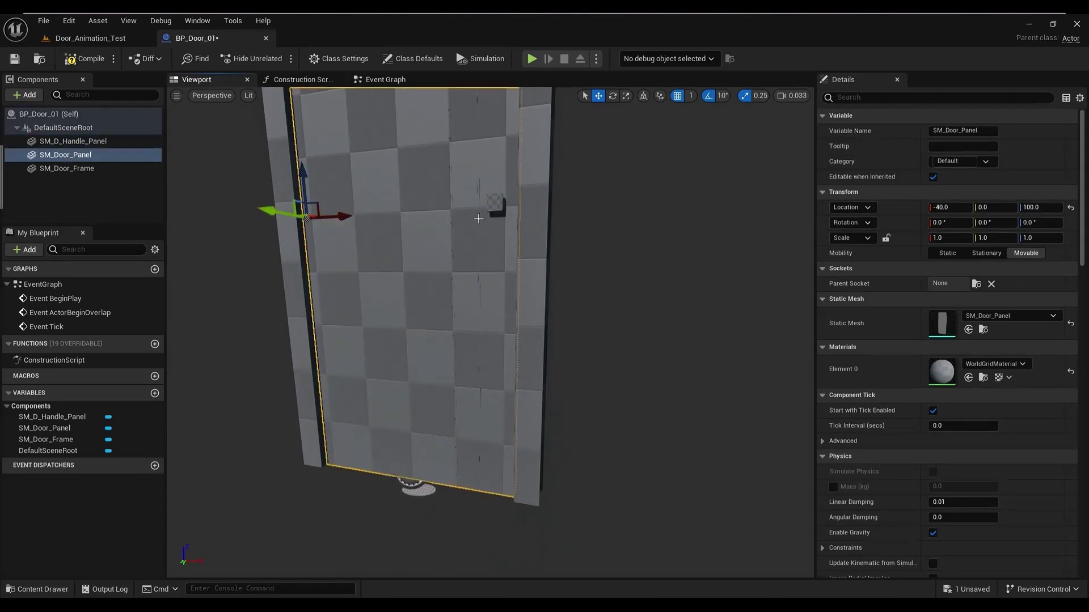
{"action": "scroll", "coordinate": [493, 194], "scroll_direction": "up", "scroll_amount": 1}
{"action": "scroll", "coordinate": [492, 197], "scroll_direction": "down", "scroll_amount": 1}
{"action": "left_click", "coordinate": [494, 203]}
{"action": "key", "text": "f"}
- Pull the handle panel back to Y 2 against the door and save the Blueprint
{"action": "left_click_drag", "start_coordinate": [494, 203], "coordinate": [524, 205], "text": "alt"}
{"action": "left_click_drag", "start_coordinate": [415, 401], "coordinate": [513, 399], "text": "alt"}
{"action": "left_click_drag", "start_coordinate": [413, 445], "coordinate": [435, 437], "text": "alt"}
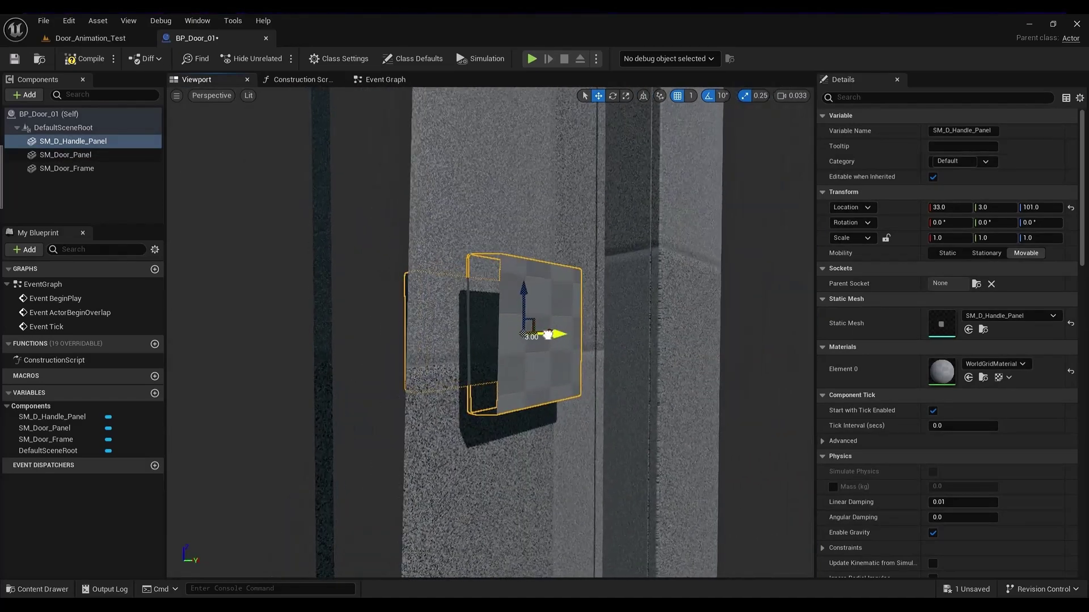
{"action": "left_click_drag", "start_coordinate": [549, 335], "coordinate": [541, 335]}
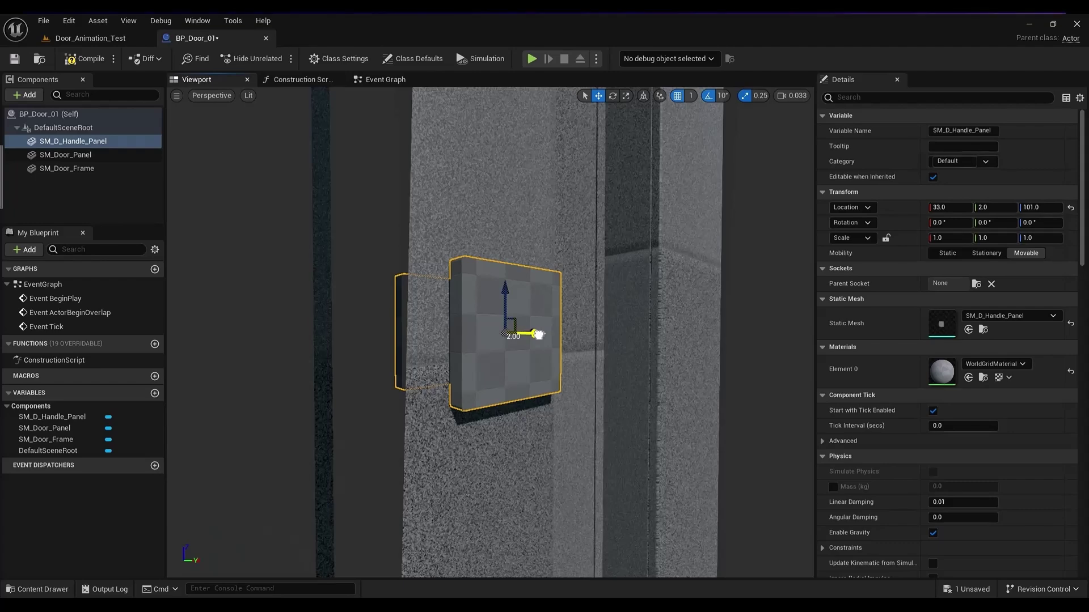
{"action": "left_click_drag", "start_coordinate": [432, 346], "coordinate": [340, 386], "text": "alt"}
{"action": "scroll", "coordinate": [475, 342], "scroll_direction": "down", "scroll_amount": 8}
{"action": "left_click_drag", "start_coordinate": [475, 343], "coordinate": [448, 329], "text": "alt"}
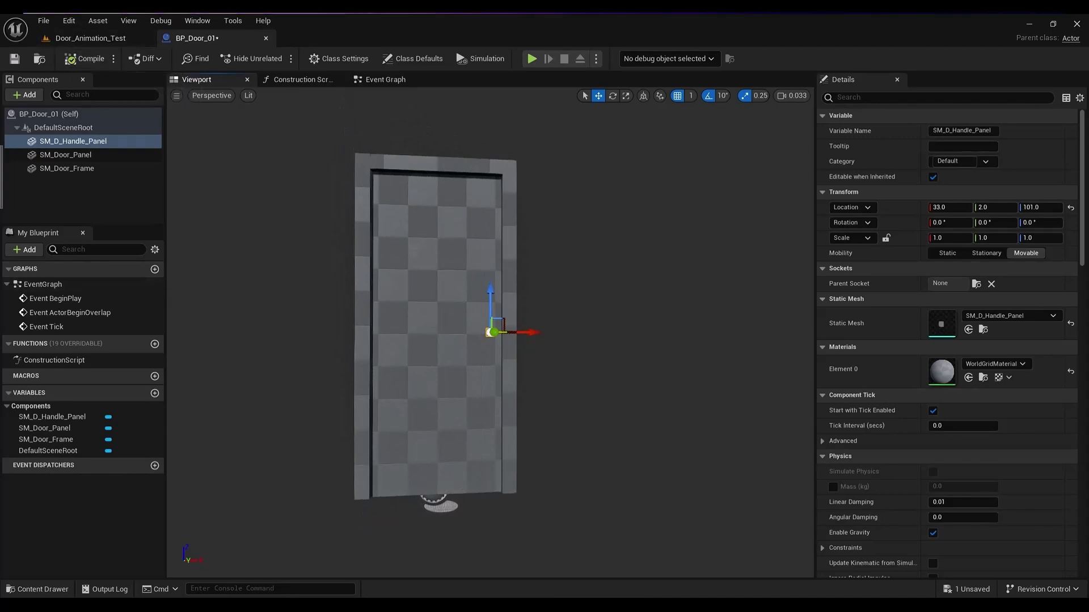
{"action": "left_click", "coordinate": [15, 59]}
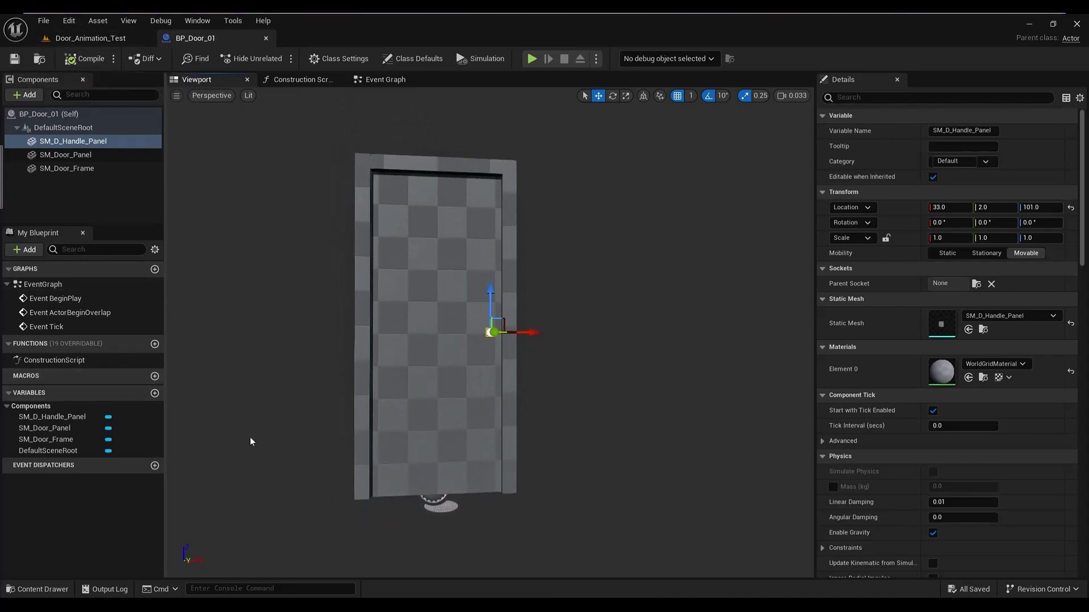
- Add SM_Door_Handles as a static mesh component of BP_Door_01
{"action": "left_click", "coordinate": [51, 115]}
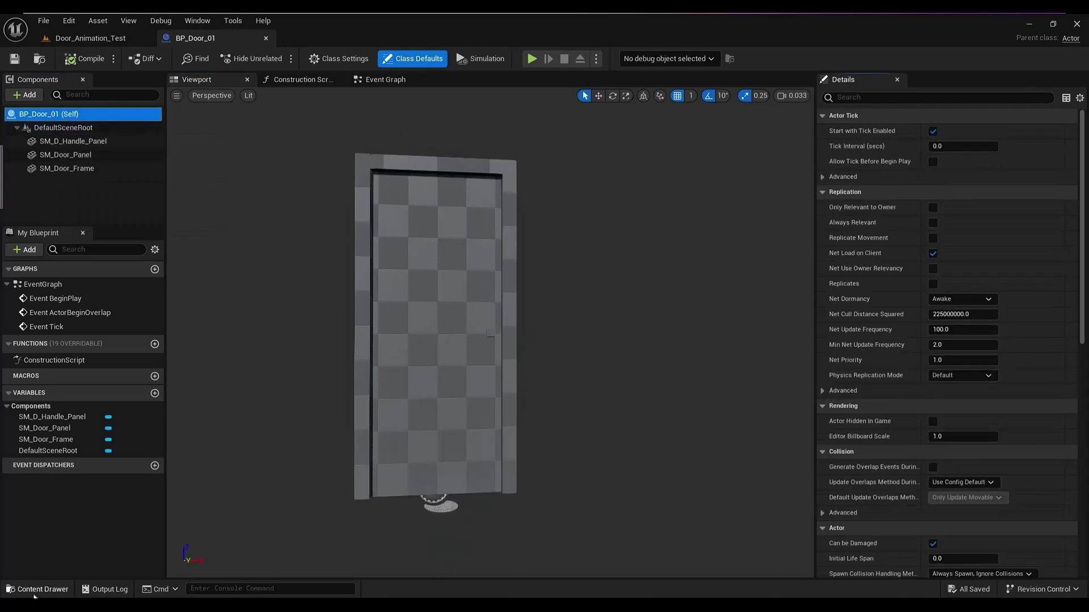
{"action": "left_click", "coordinate": [35, 590]}
{"action": "left_click", "coordinate": [311, 451]}
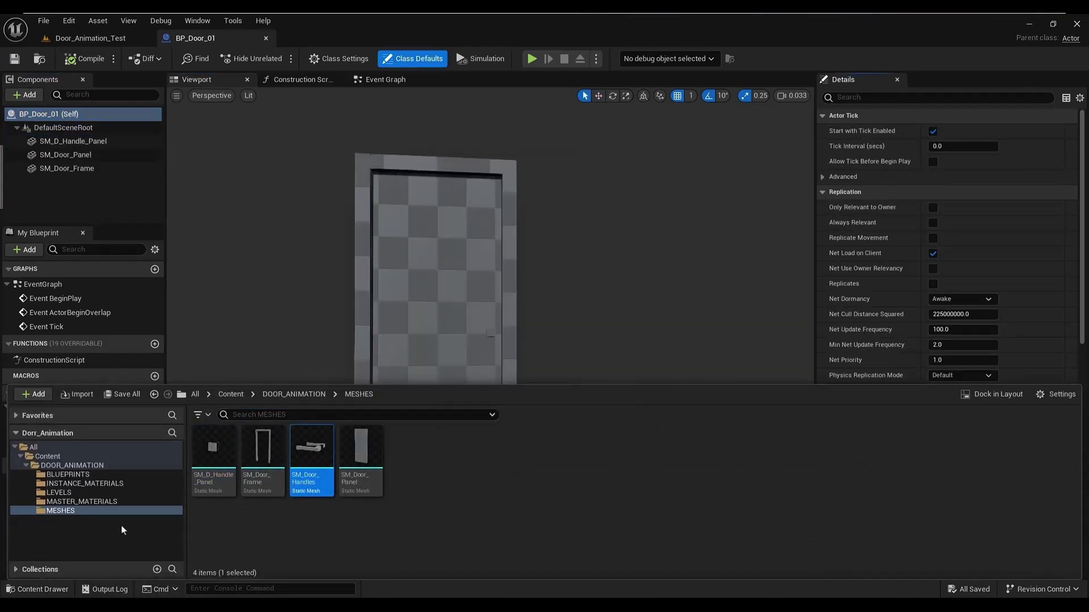
{"action": "left_click", "coordinate": [30, 95]}
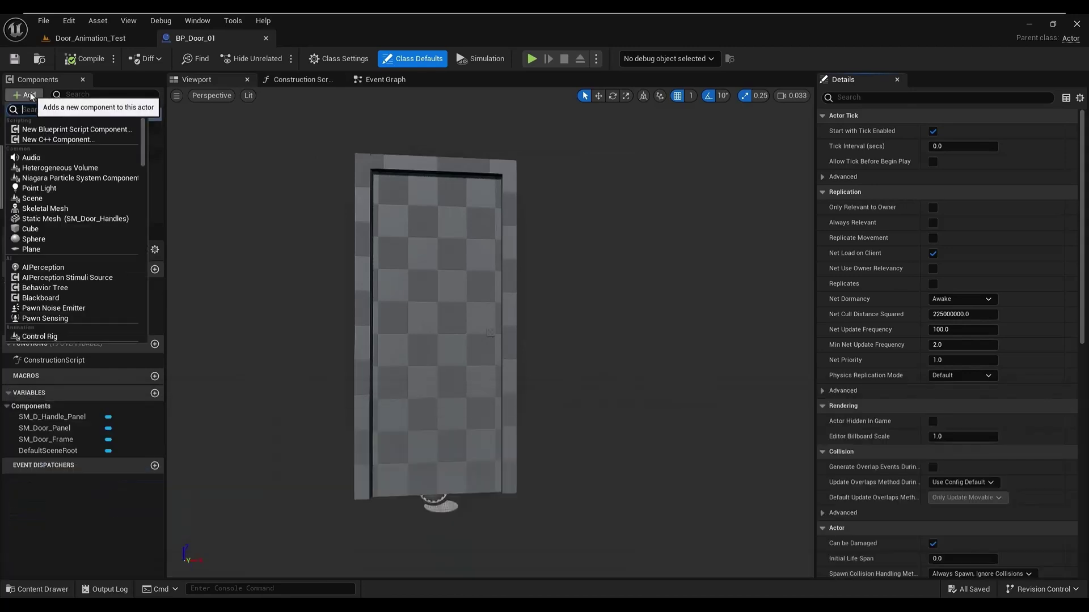
{"action": "left_click", "coordinate": [75, 219]}
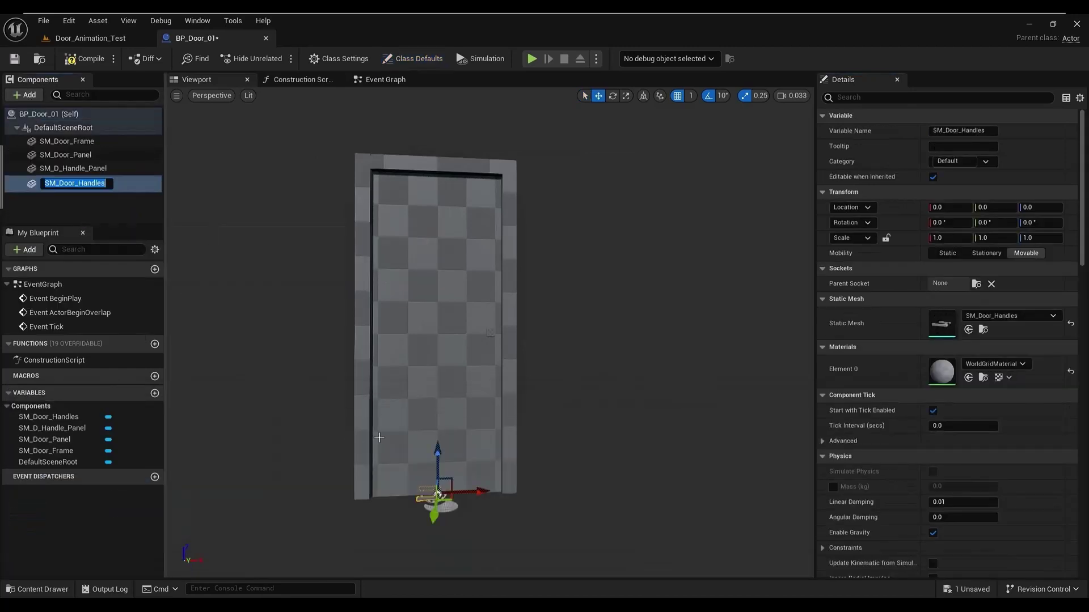
- Move the door handles up to Z 101 and over to X 33
{"action": "left_click_drag", "start_coordinate": [438, 455], "coordinate": [442, 295]}
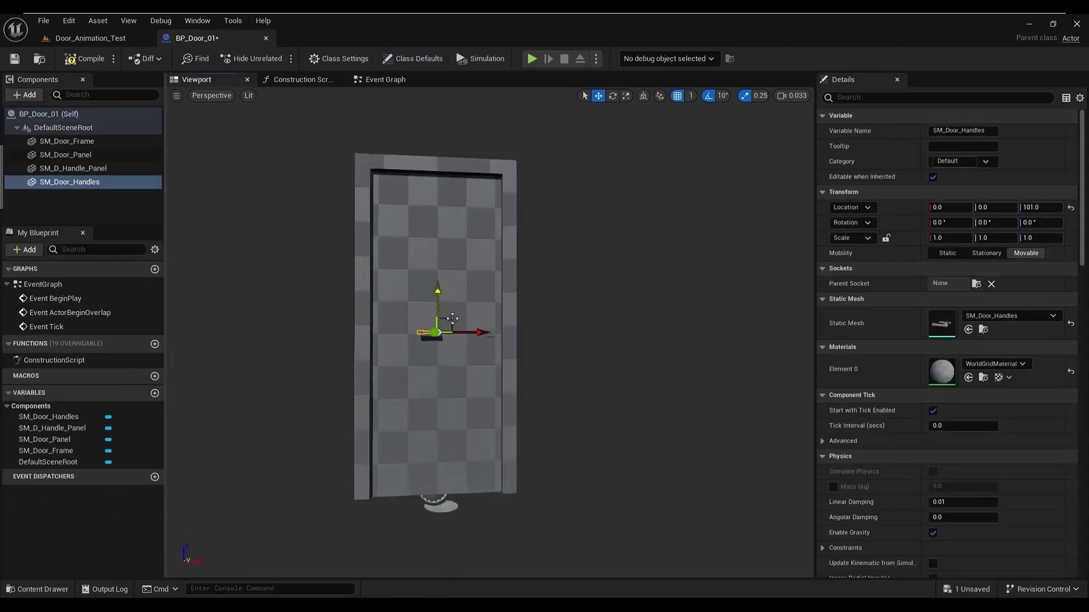
{"action": "left_click_drag", "start_coordinate": [475, 333], "coordinate": [524, 334]}
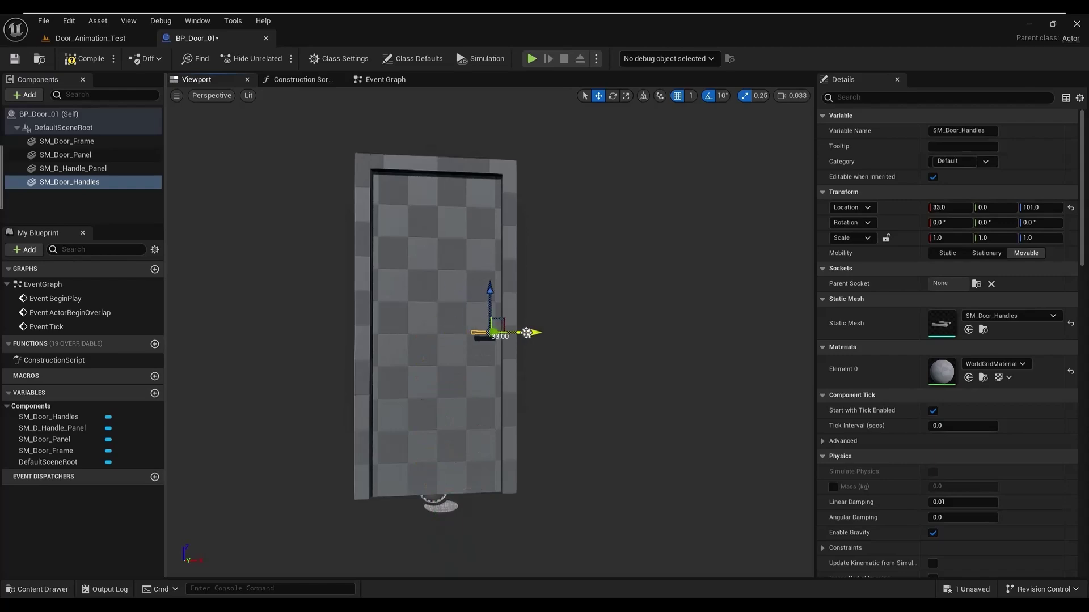
{"action": "key", "text": "f"}
{"action": "left_click_drag", "start_coordinate": [460, 406], "coordinate": [419, 416], "text": "alt"}
{"action": "scroll", "coordinate": [425, 429], "scroll_direction": "down", "scroll_amount": 4}
- Compile and save, then parent SM_Door_Panel to SM_Door_Frame and the handle meshes to SM_Door_Panel
{"action": "left_click", "coordinate": [91, 59]}
{"action": "left_click", "coordinate": [15, 59]}
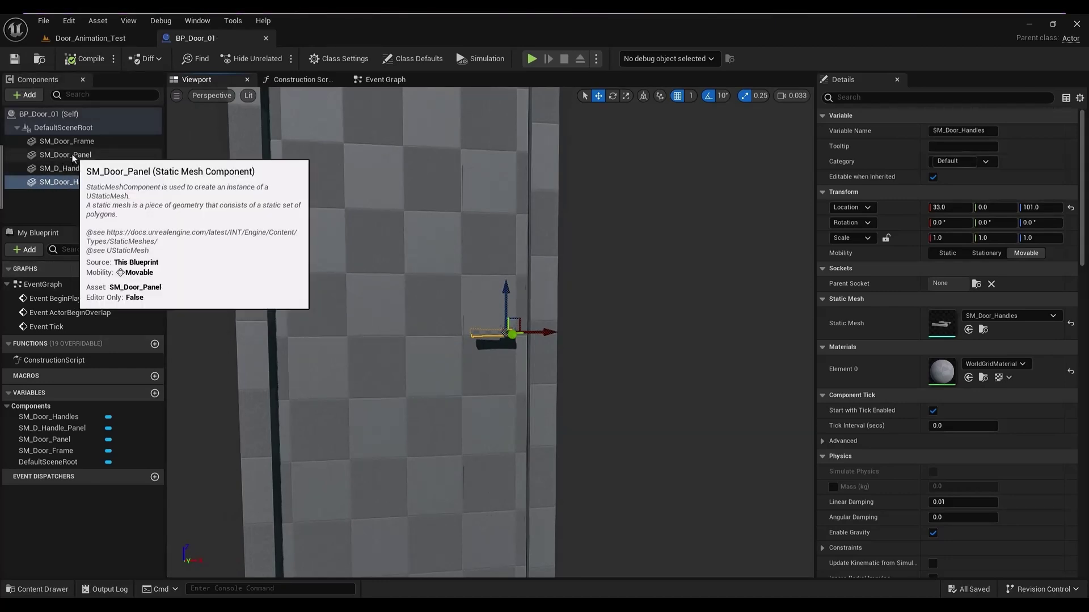
{"action": "left_click_drag", "start_coordinate": [73, 158], "coordinate": [65, 142]}
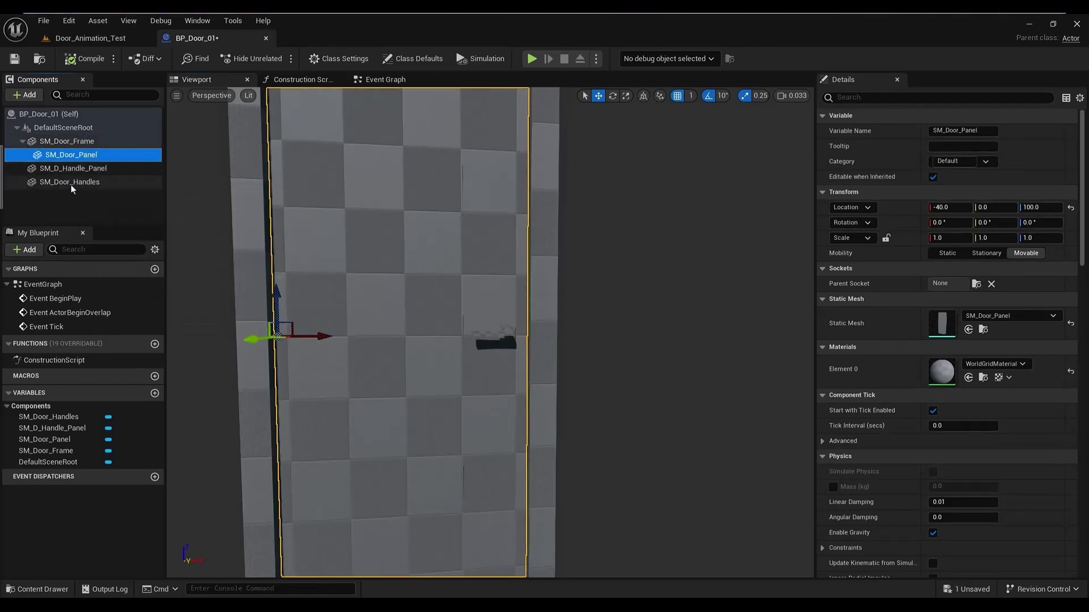
{"action": "mouse_move", "coordinate": [84, 169]}
{"action": "left_mouse_down"}
{"action": "mouse_move", "coordinate": [87, 156]}
{"action": "mouse_move", "coordinate": [75, 170]}
{"action": "mouse_move", "coordinate": [85, 157]}
{"action": "left_mouse_up"}
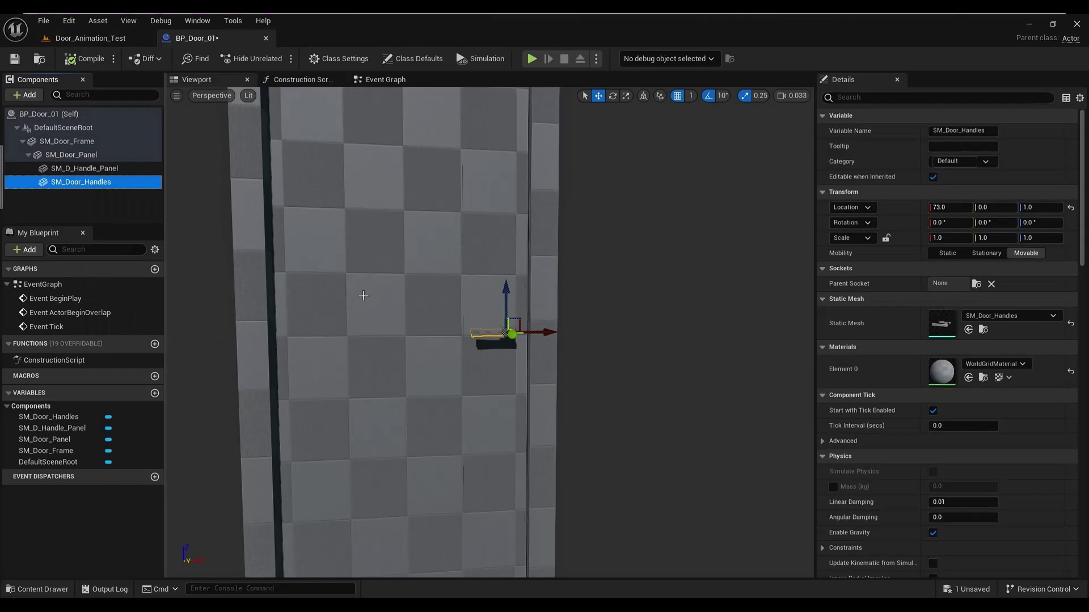
{"action": "scroll", "coordinate": [363, 296], "scroll_direction": "down", "scroll_amount": 5}
- Test-move the door panel and handle plate to check the hierarchy, undoing each move
{"action": "left_click", "coordinate": [440, 349]}
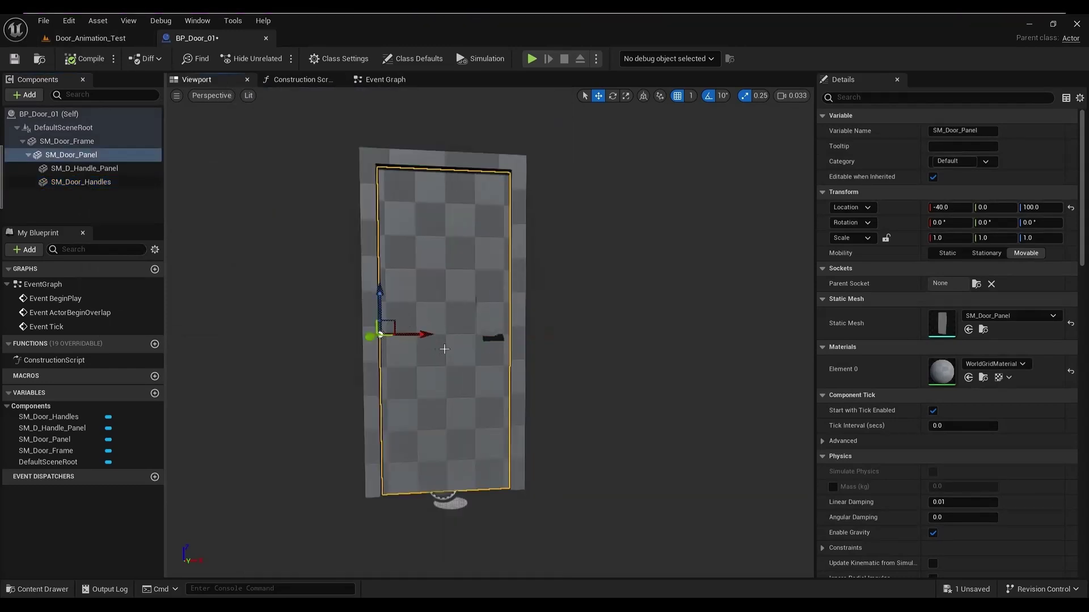
{"action": "mouse_move", "coordinate": [406, 334]}
{"action": "left_mouse_down"}
{"action": "mouse_move", "coordinate": [377, 324]}
{"action": "mouse_move", "coordinate": [430, 321]}
{"action": "mouse_move", "coordinate": [347, 318]}
{"action": "mouse_move", "coordinate": [392, 322]}
{"action": "left_mouse_up"}
{"action": "key", "text": "ctrl+z"}
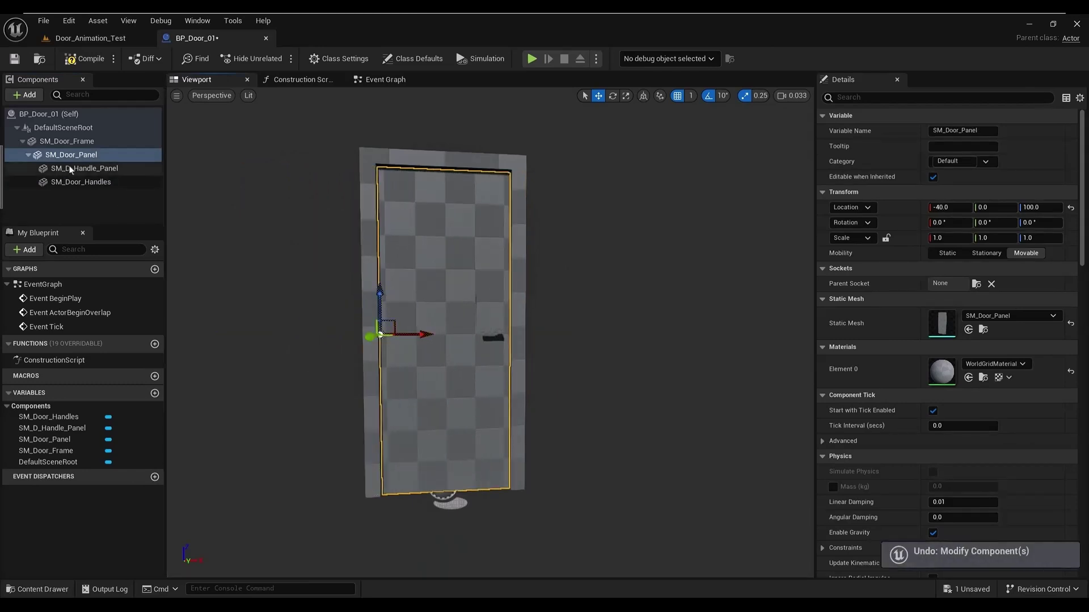
{"action": "left_click", "coordinate": [92, 170]}
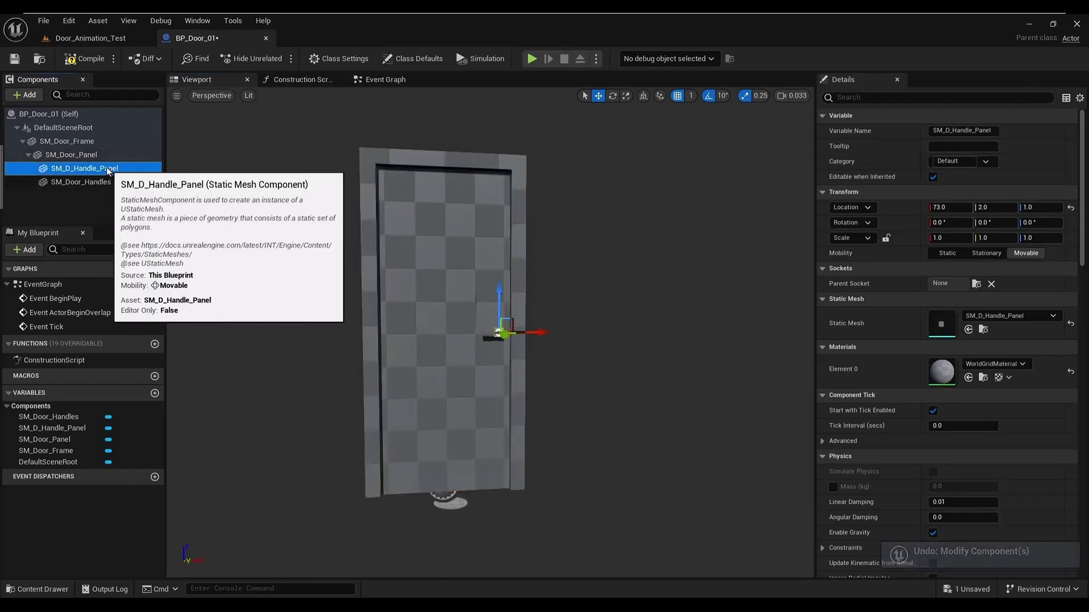
{"action": "left_click_drag", "start_coordinate": [500, 307], "coordinate": [478, 277]}
{"action": "key", "text": "ctrl+z"}
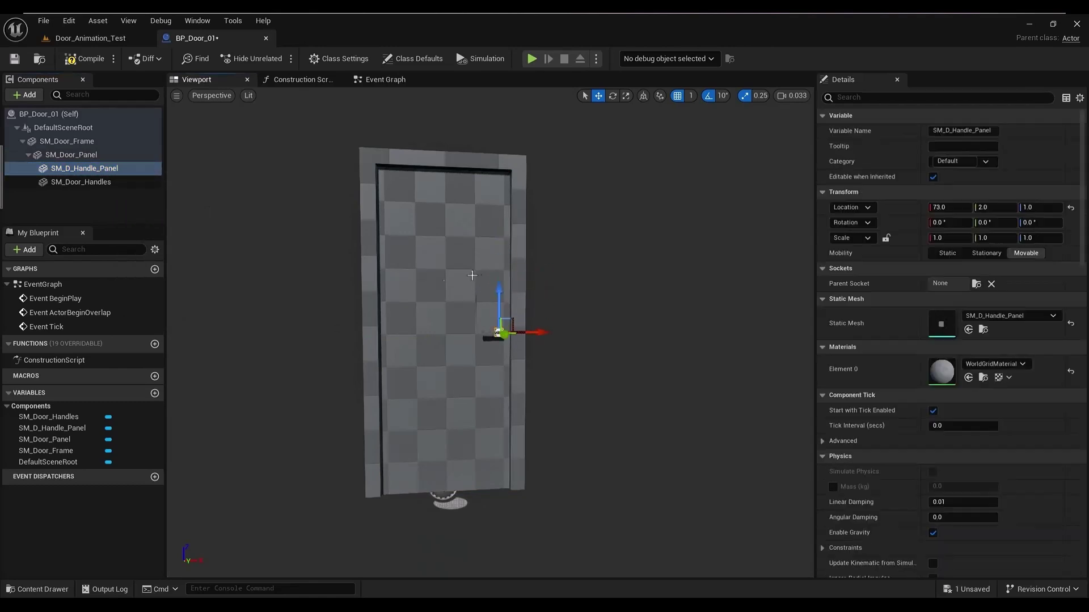
- Test-move the door handles and frame, undo both moves, then compile and save
{"action": "left_click", "coordinate": [81, 181]}
{"action": "left_click_drag", "start_coordinate": [489, 300], "coordinate": [488, 285]}
{"action": "key", "text": "ctrl+z"}
{"action": "left_click", "coordinate": [67, 142]}
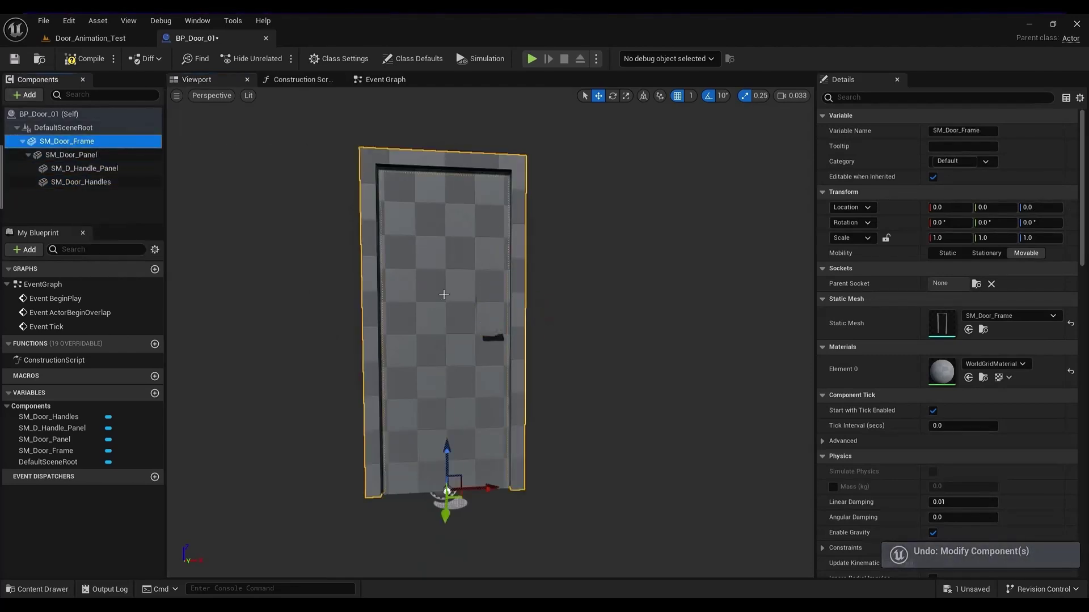
{"action": "left_click_drag", "start_coordinate": [476, 493], "coordinate": [433, 482]}
{"action": "key", "text": "ctrl+z"}
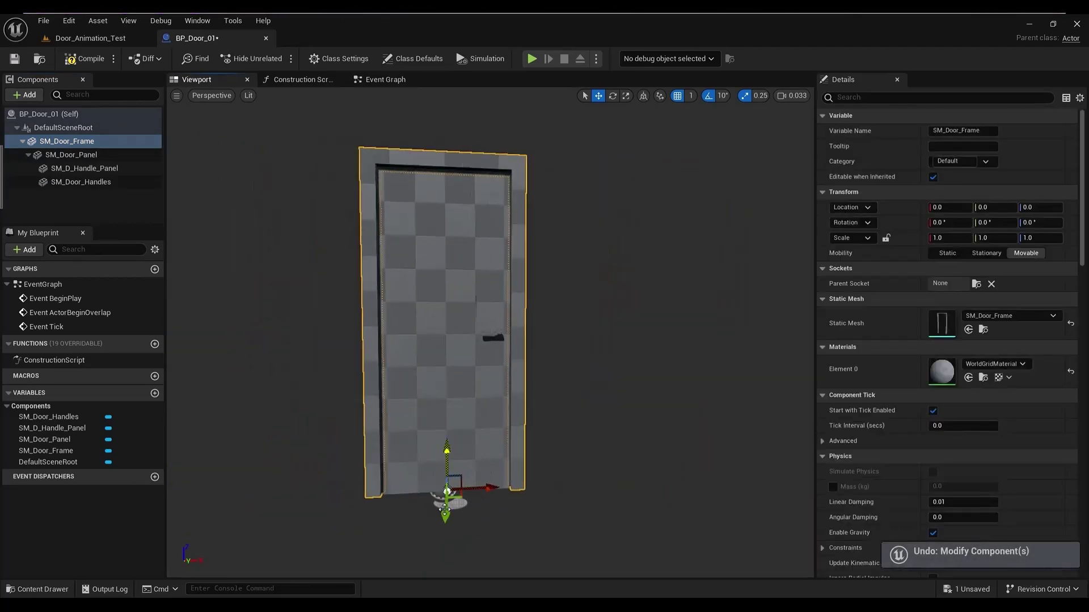
{"action": "left_click", "coordinate": [71, 58]}
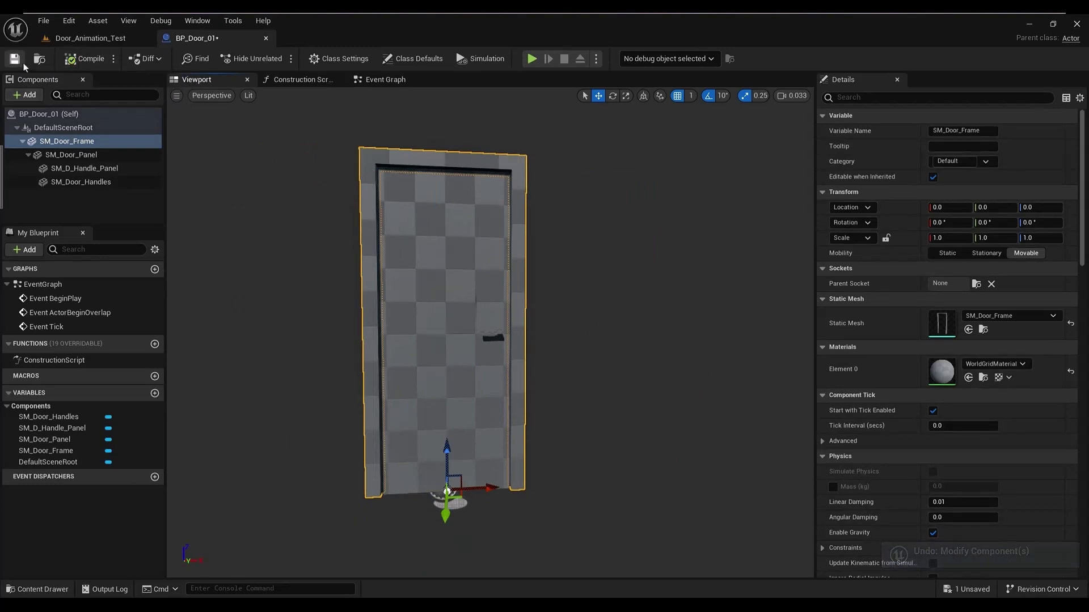
{"action": "left_click", "coordinate": [16, 58]}
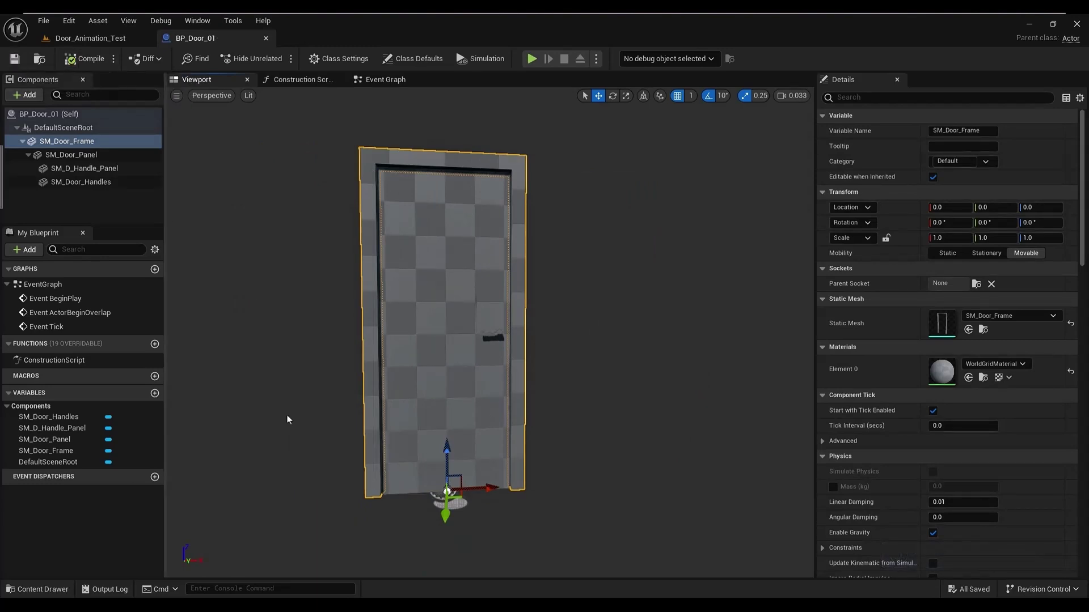
- Add an Actor Sequence component to BP_Door_01 by searching 'seq'
{"action": "left_click", "coordinate": [33, 113]}
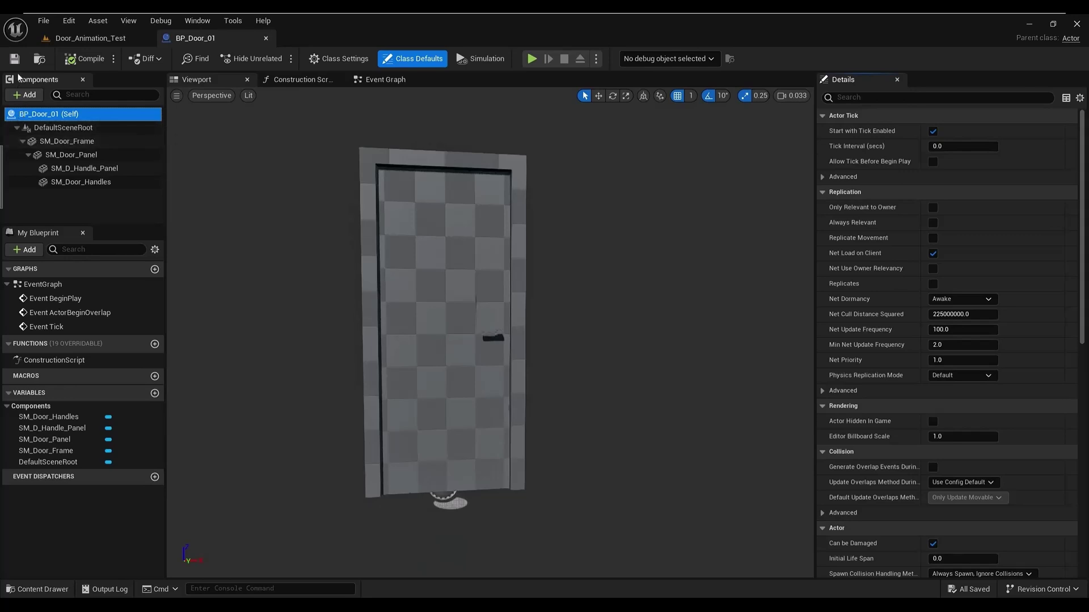
{"action": "left_click", "coordinate": [25, 94]}
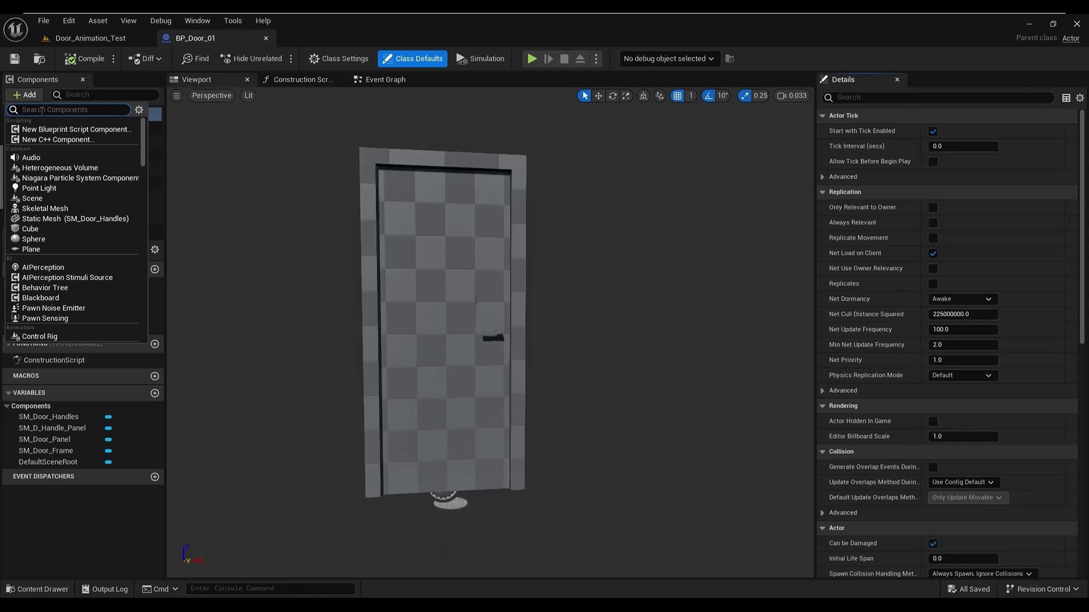
{"action": "type", "text": "seq"}
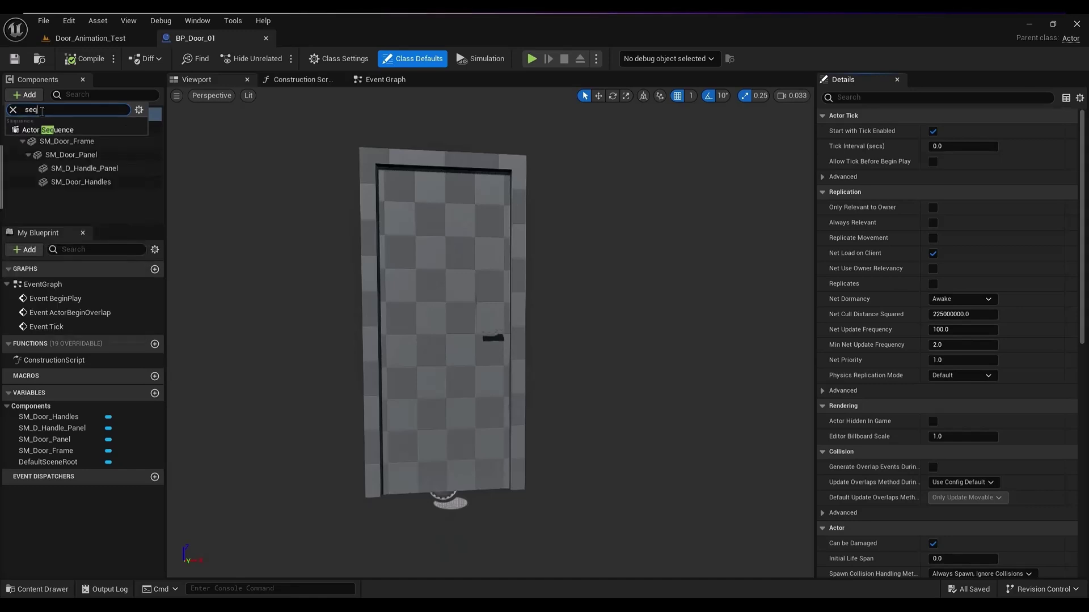
{"action": "left_click", "coordinate": [48, 130]}
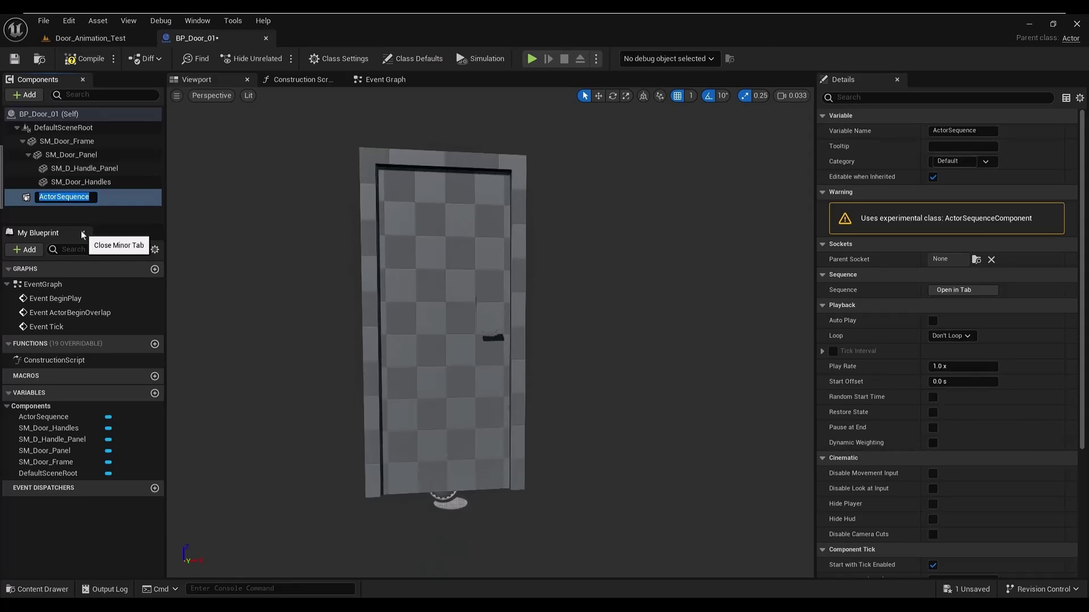
- Rename the component Open_Door_Seq_Actor, then compile and save the Blueprint
{"action": "type", "text": "Open"}
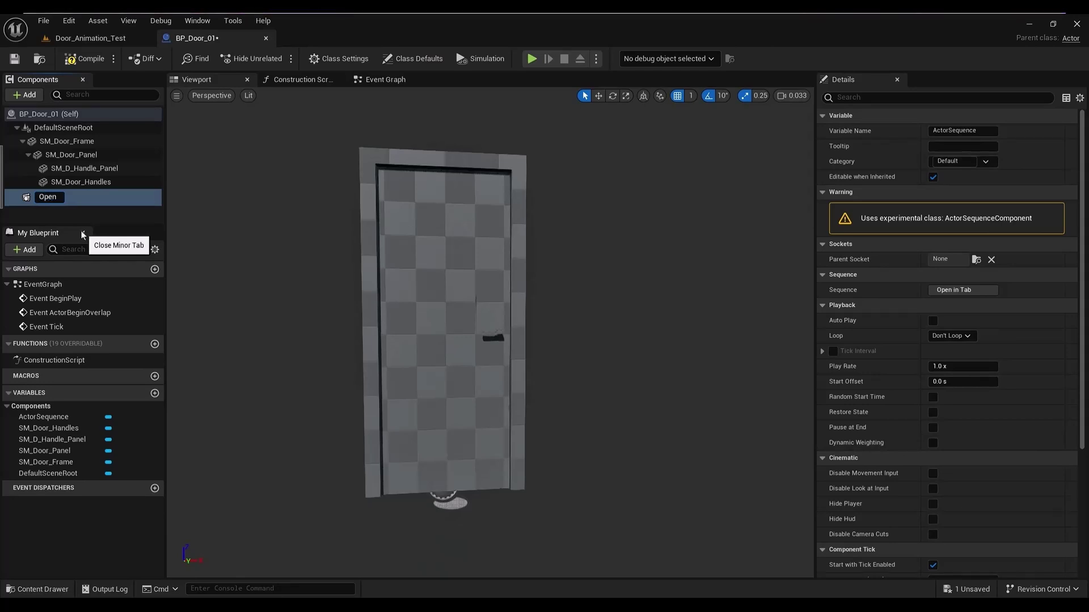
{"action": "type", "text": "_Door_Seq_Actor"}
{"action": "key", "text": "Return"}
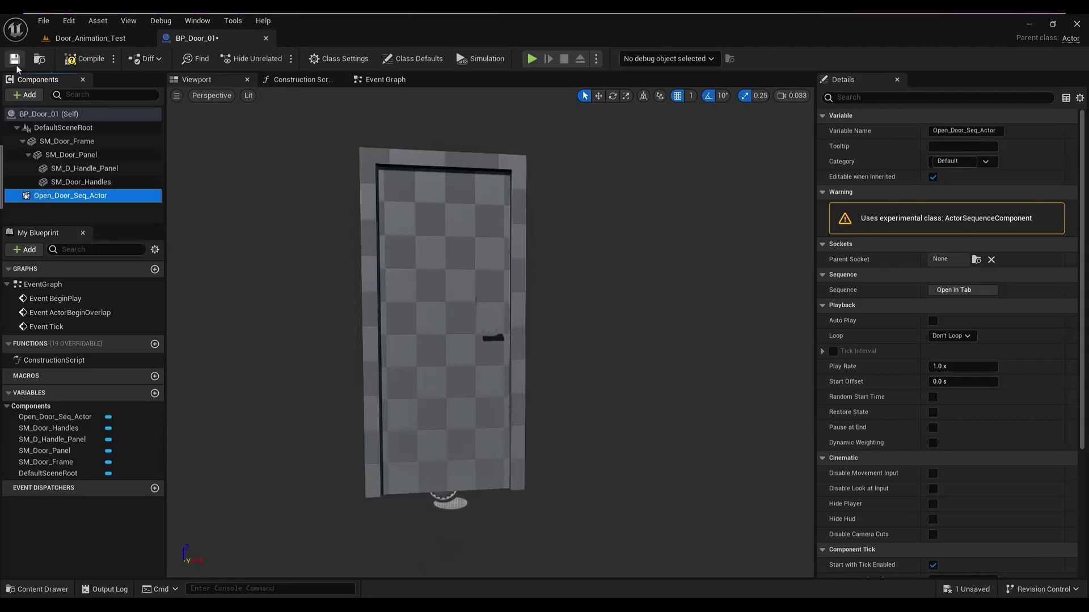
{"action": "left_click", "coordinate": [91, 59]}
{"action": "left_click", "coordinate": [15, 58]}
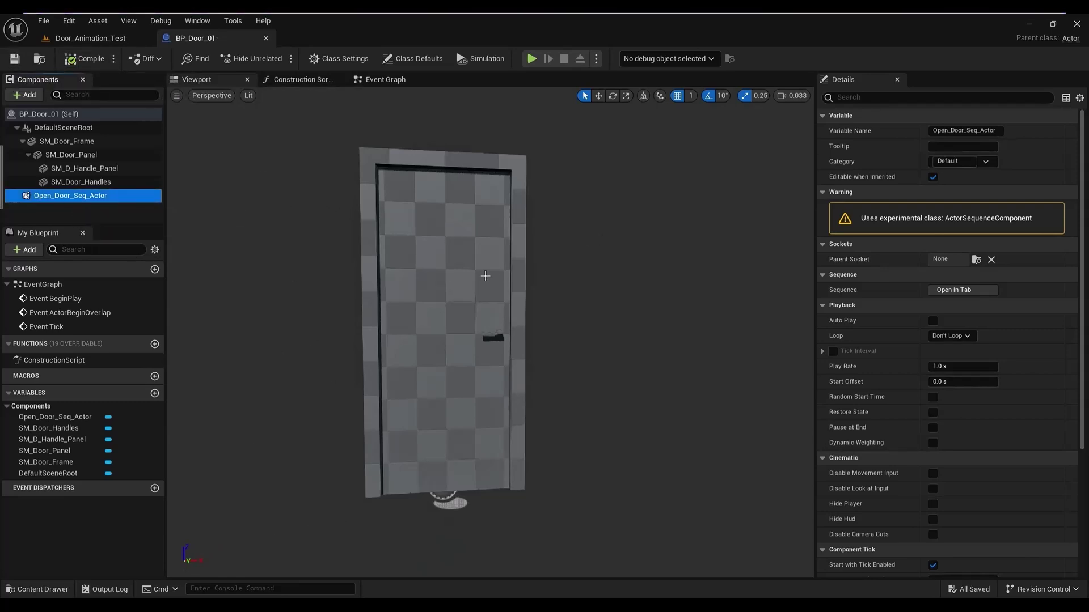
- Open Open_Door_Seq_Actor in the Sequencer and add the door Blueprint as the BP_Door_010 track
{"action": "left_click", "coordinate": [963, 290]}
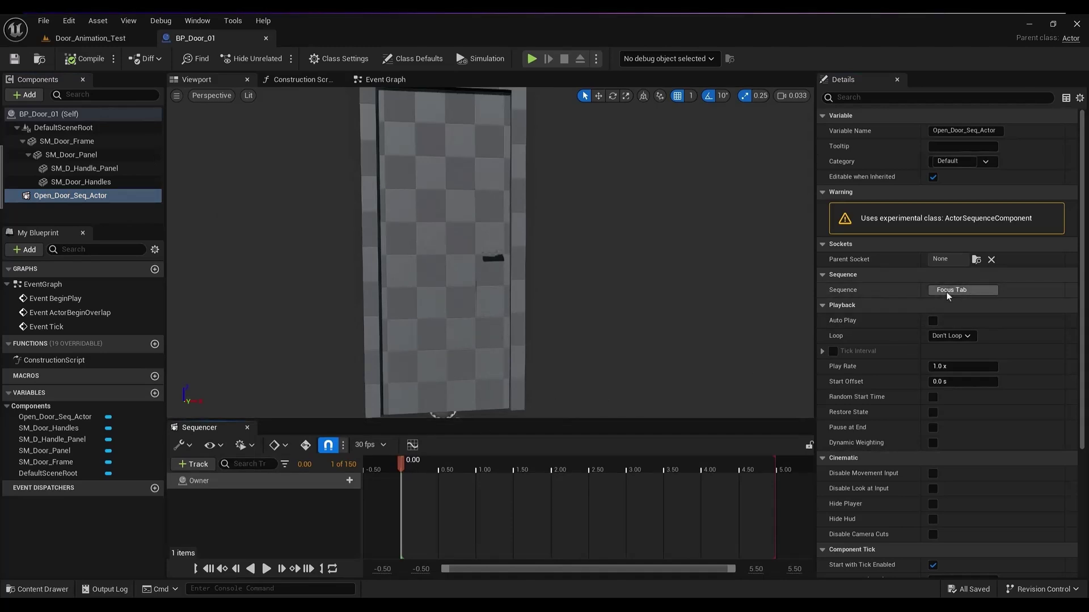
{"action": "left_click", "coordinate": [182, 470]}
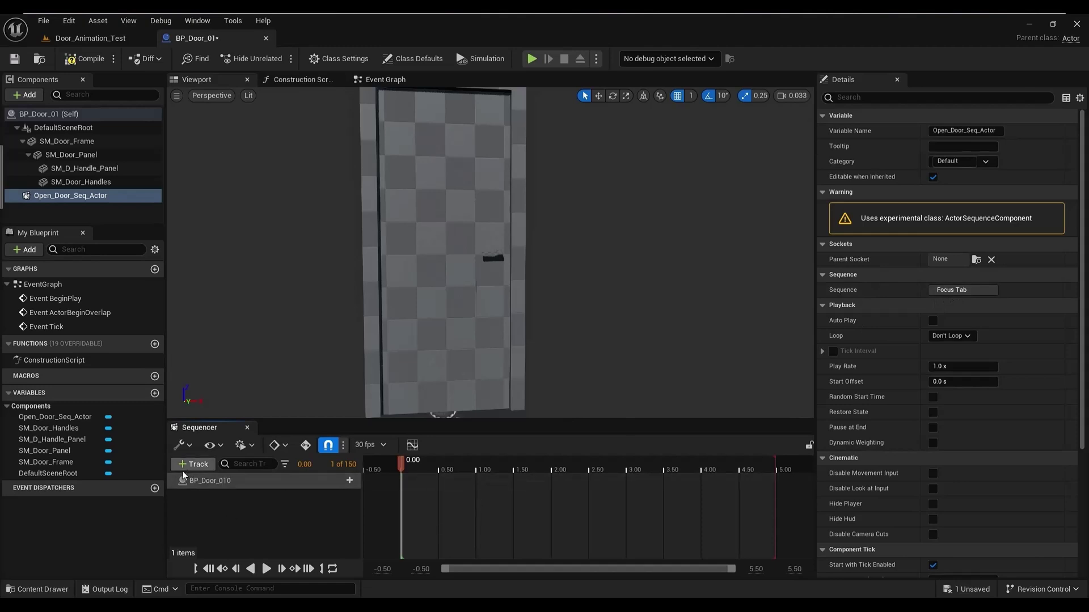
{"action": "double_click", "coordinate": [217, 481]}
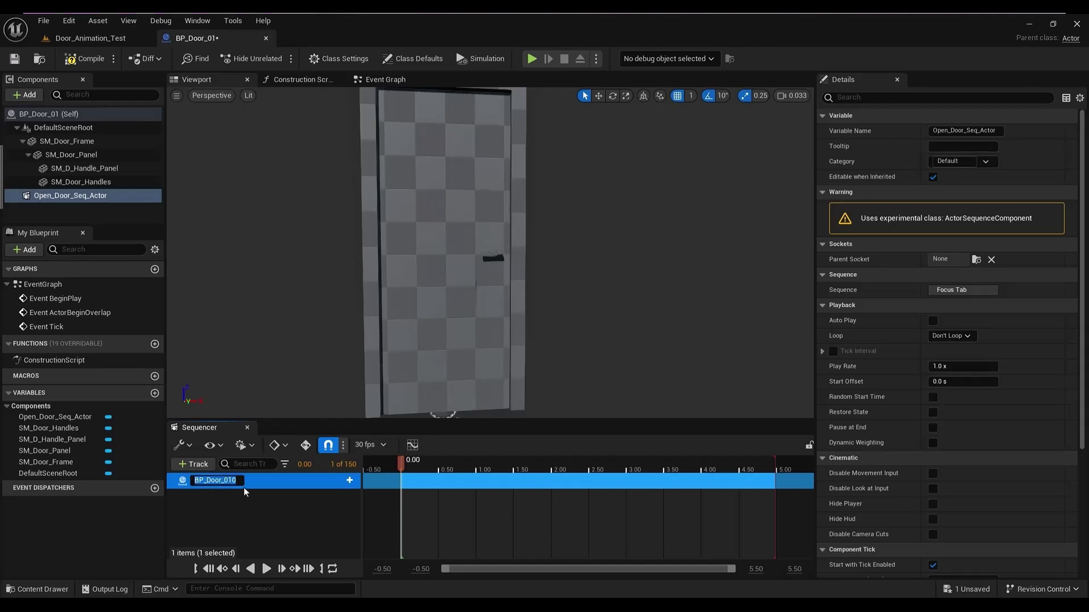
- Rename the BP_Door_010 track to BP_Door_01_Anim_Open and compile the Blueprint
{"action": "key", "text": "BackSpace"}
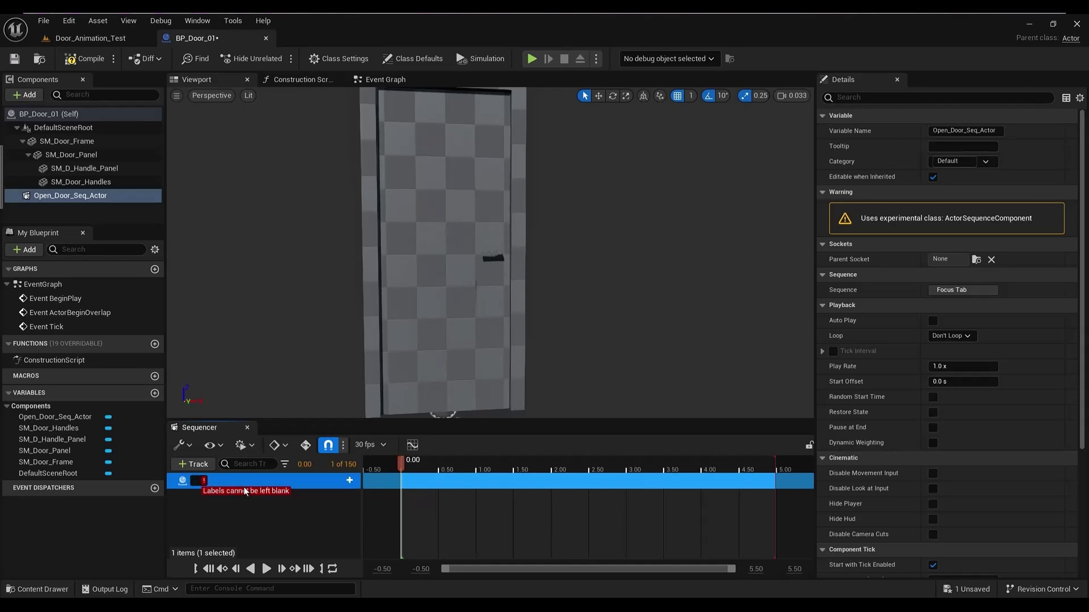
{"action": "type", "text": "BP_Door"}
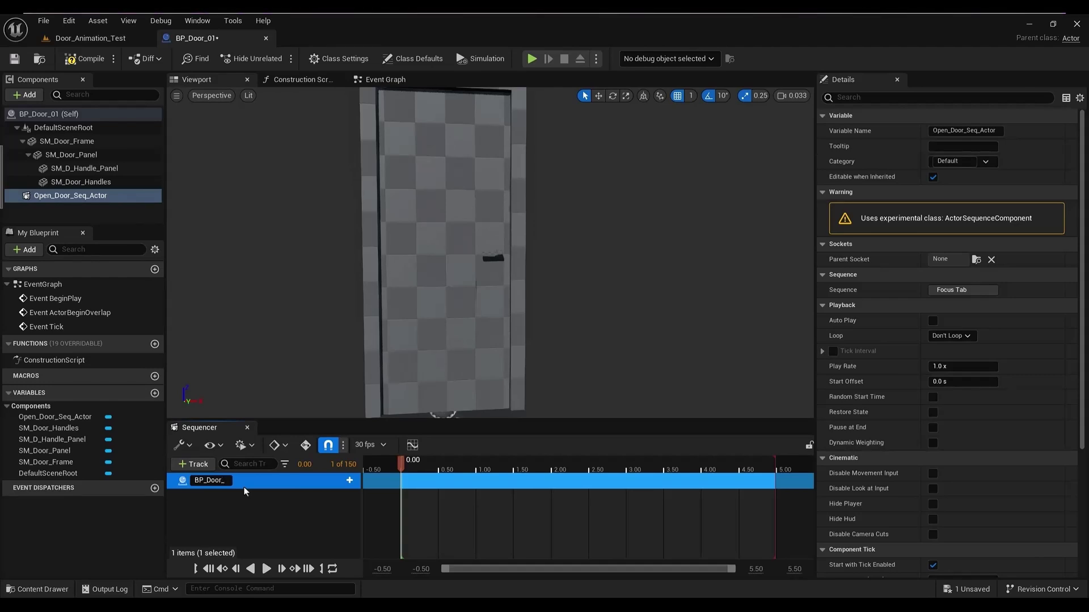
{"action": "type", "text": "_01"}
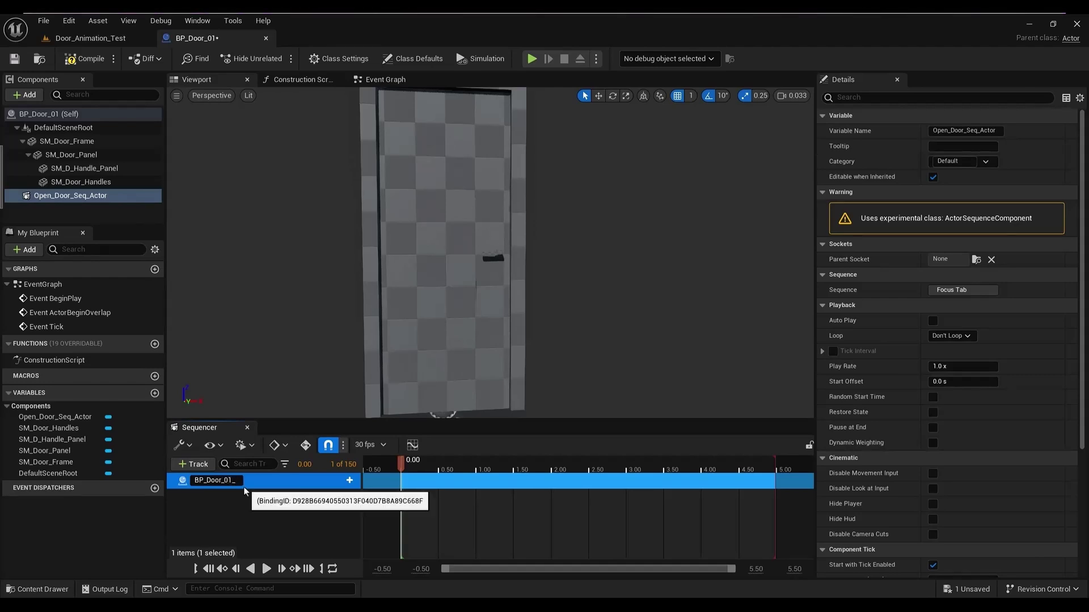
{"action": "type", "text": "_Anim_Open"}
{"action": "key", "text": "Return"}
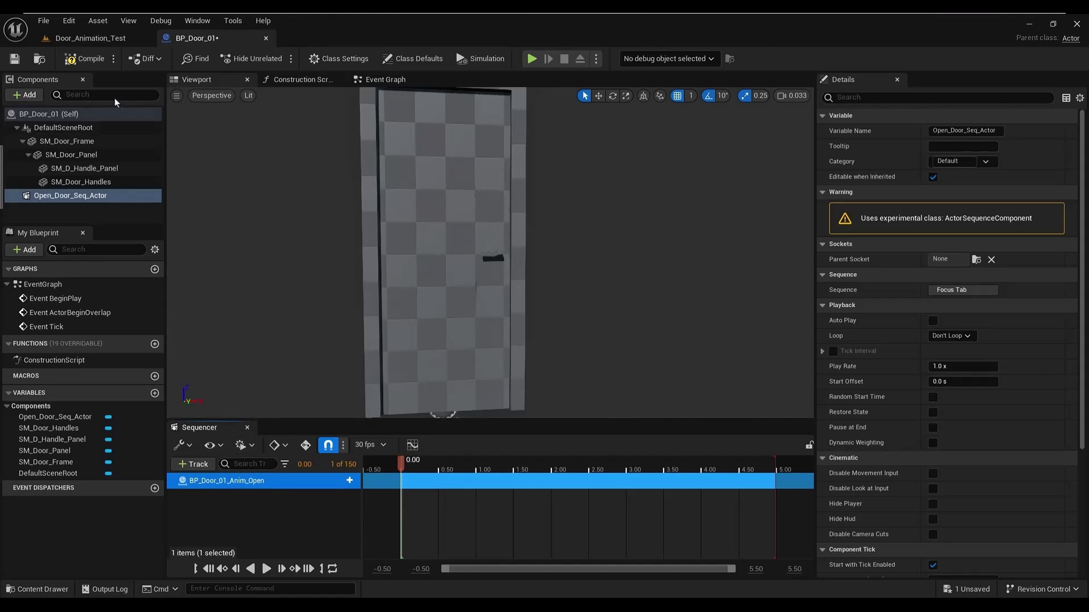
{"action": "left_click", "coordinate": [84, 59]}
- Save the blueprint, bind SM_Door_Panel in BP_Door_01_Anim_Open and add a Transform track
{"action": "left_click", "coordinate": [15, 58]}
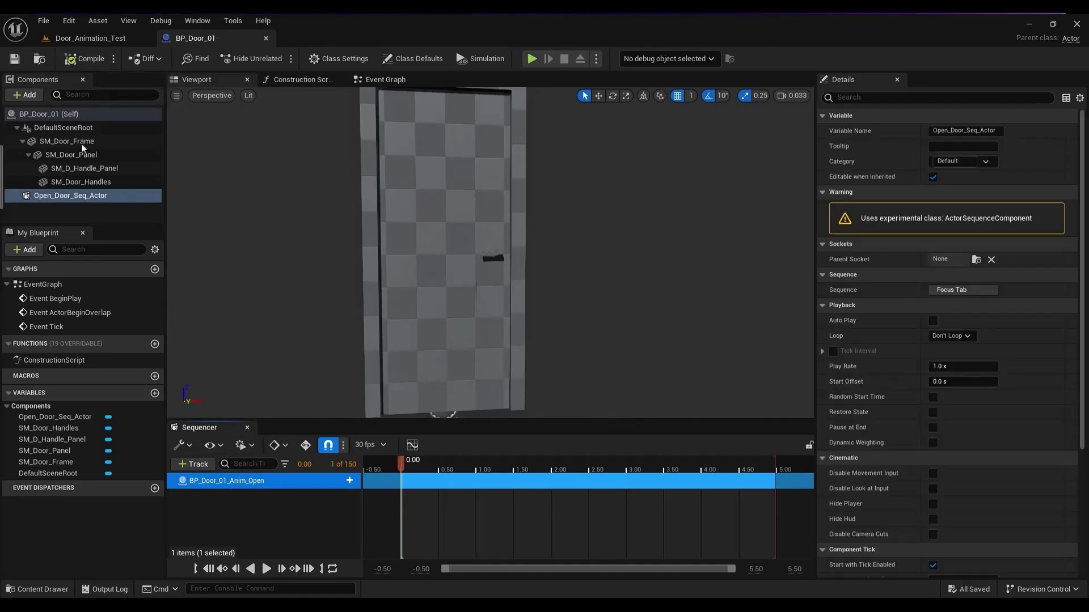
{"action": "left_click", "coordinate": [349, 481]}
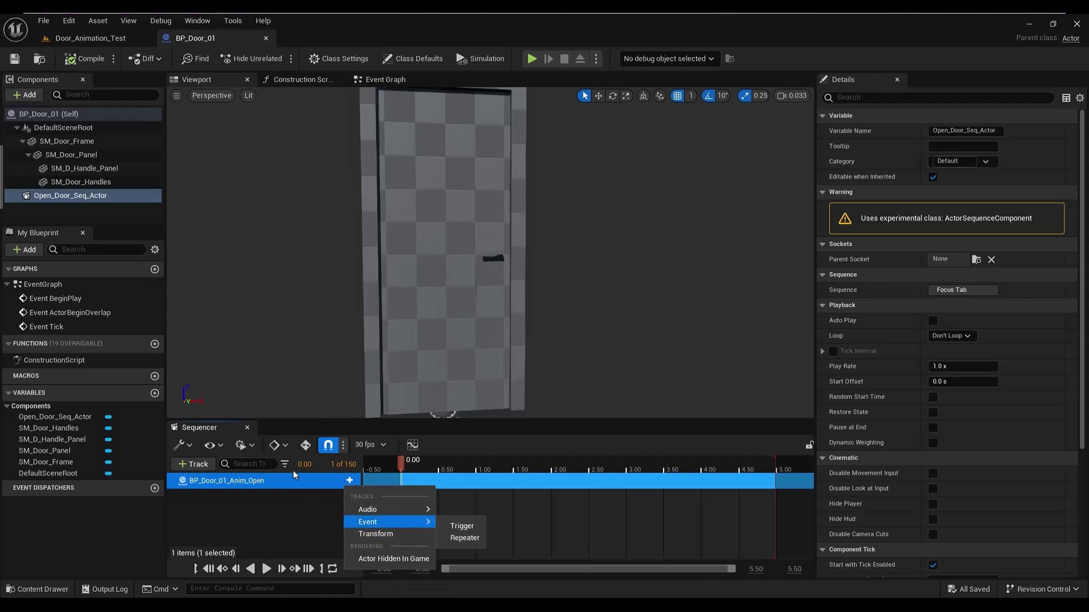
{"action": "left_click", "coordinate": [464, 444]}
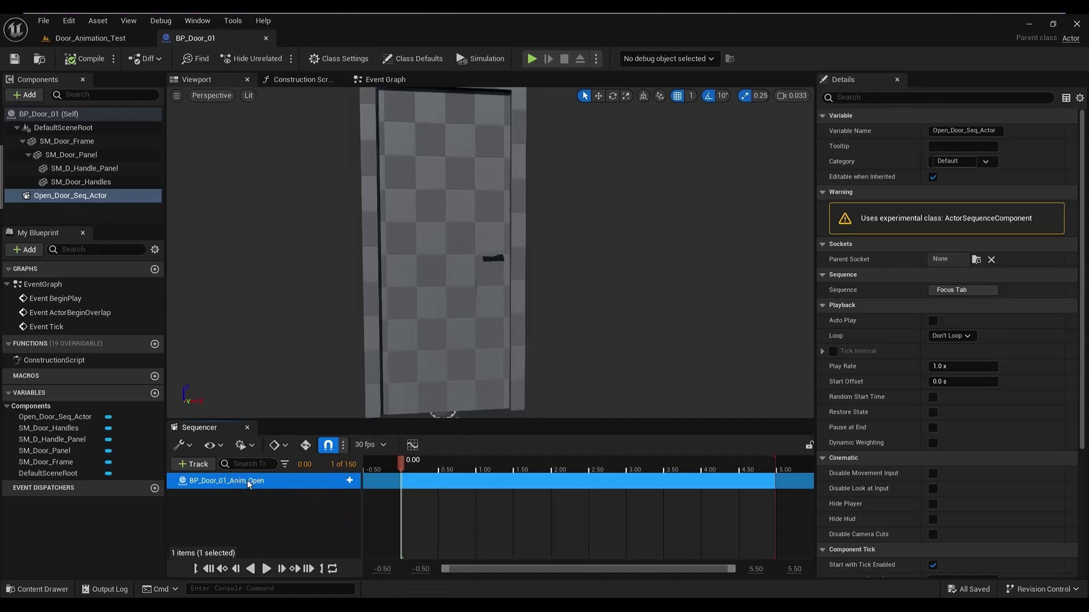
{"action": "left_click", "coordinate": [197, 465]}
{"action": "mouse_move", "coordinate": [211, 483]}
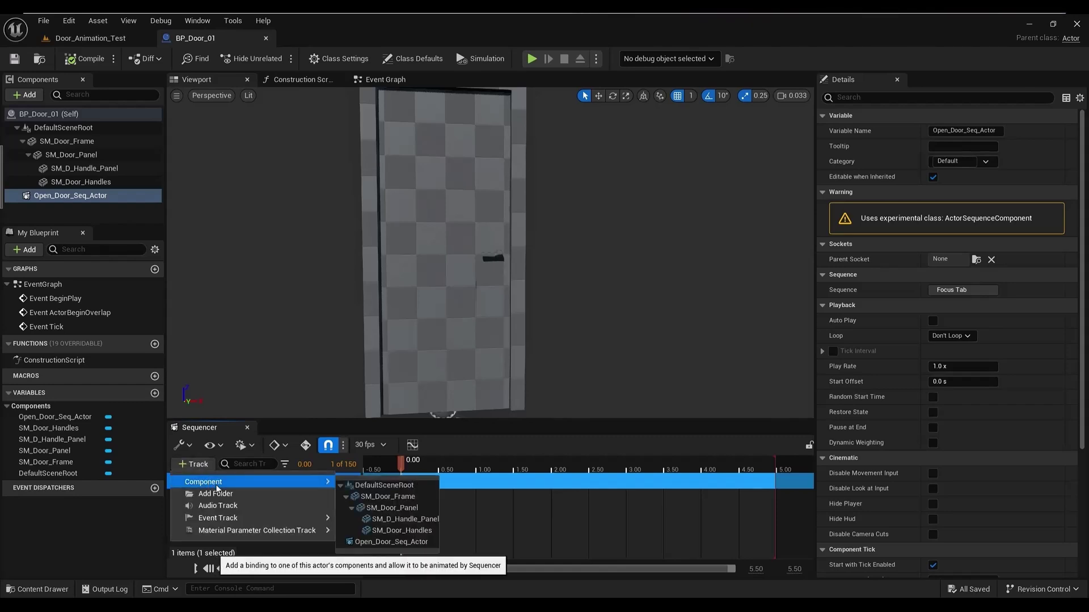
{"action": "left_click", "coordinate": [406, 509]}
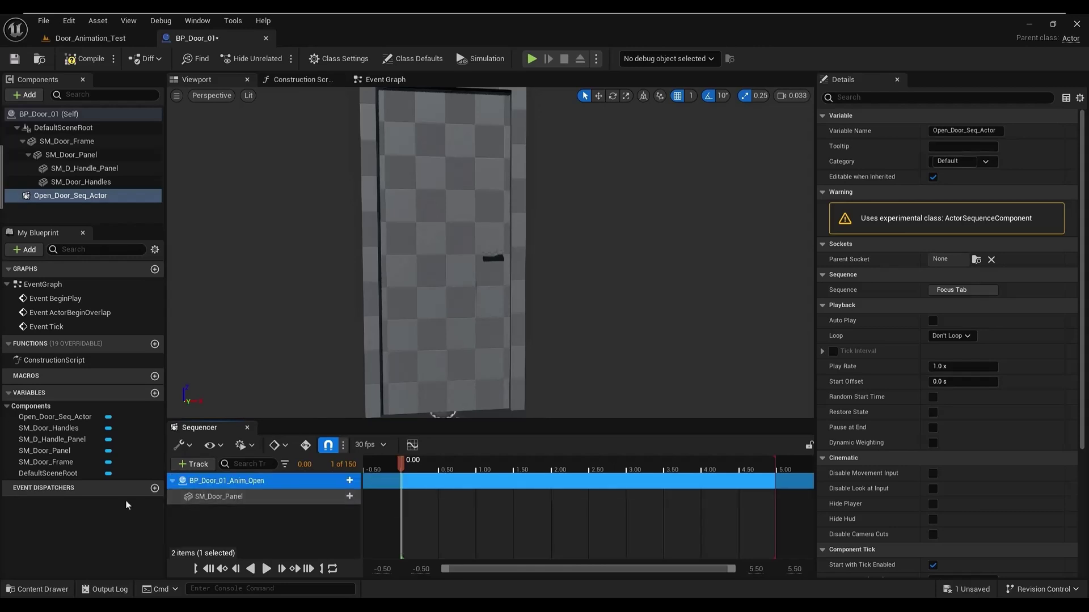
{"action": "left_click", "coordinate": [349, 497]}
{"action": "left_click", "coordinate": [392, 61]}
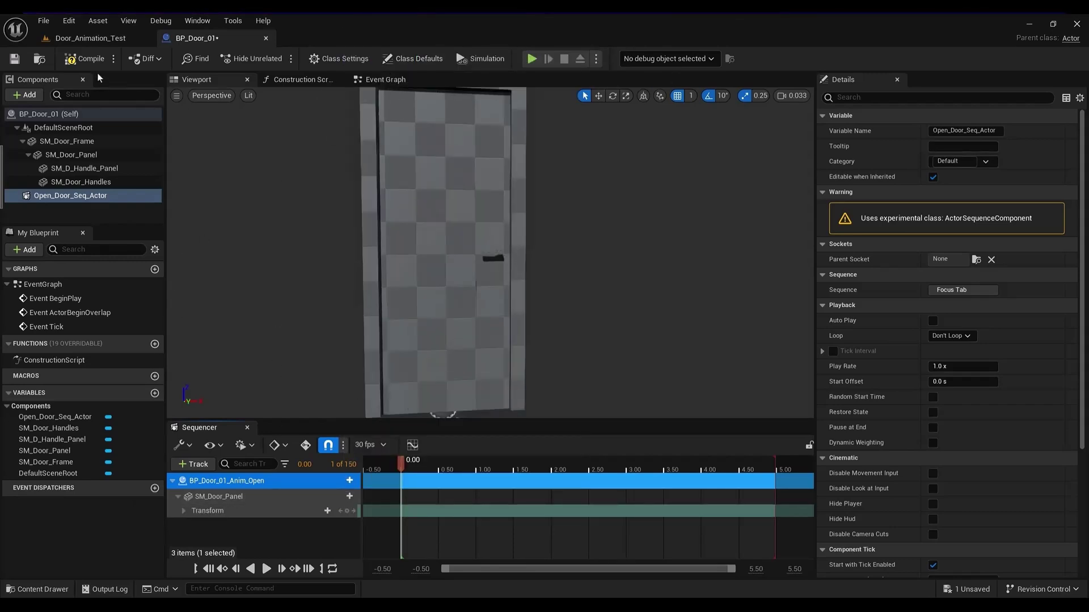
- Save, expand the door panel's Rotation channels and key Yaw at 0.0 at frame 0
{"action": "left_click", "coordinate": [14, 59]}
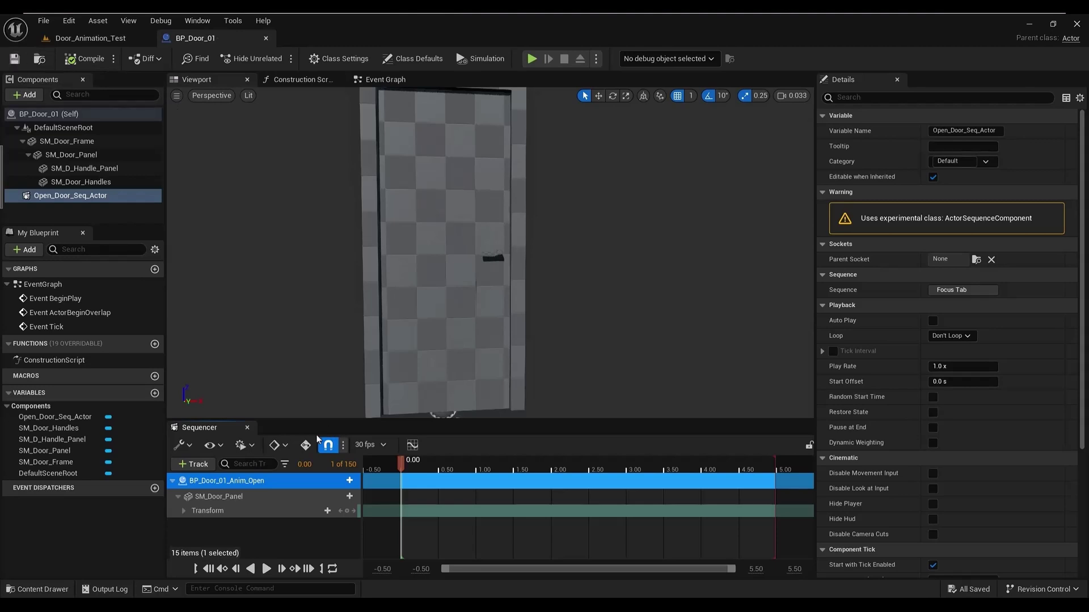
{"action": "left_click", "coordinate": [183, 512]}
{"action": "left_click", "coordinate": [192, 532]}
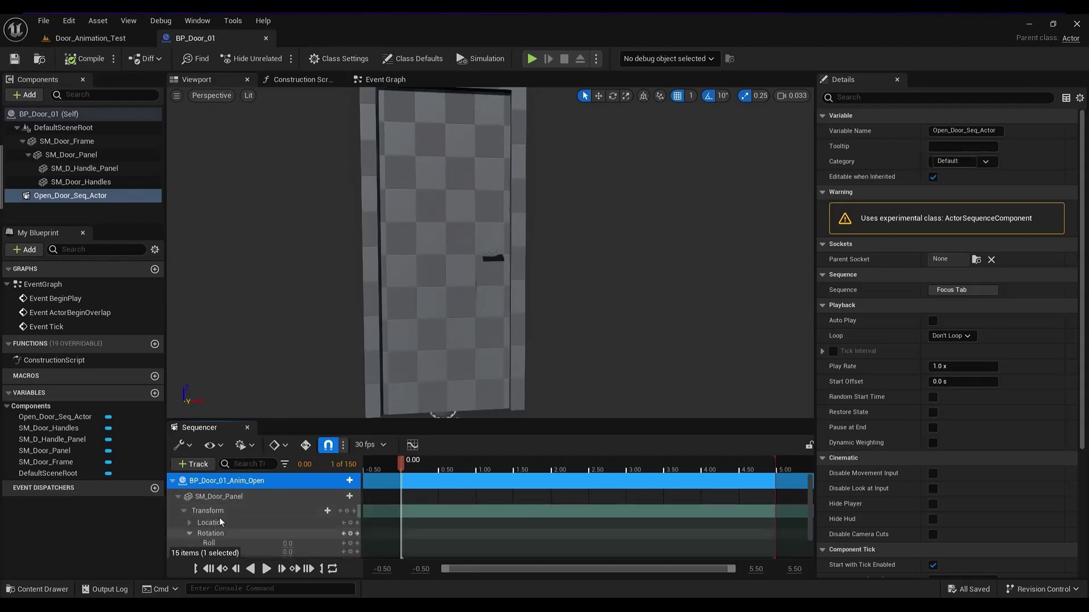
{"action": "scroll", "coordinate": [267, 500], "scroll_direction": "down", "scroll_amount": 2}
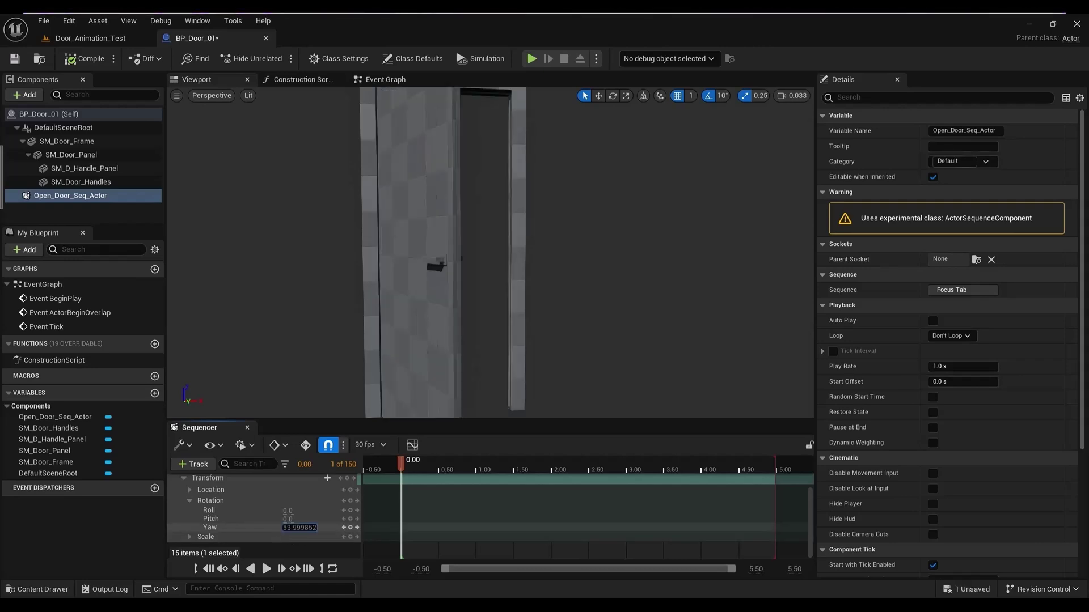
{"action": "left_click_drag", "start_coordinate": [286, 527], "coordinate": [460, 528]}
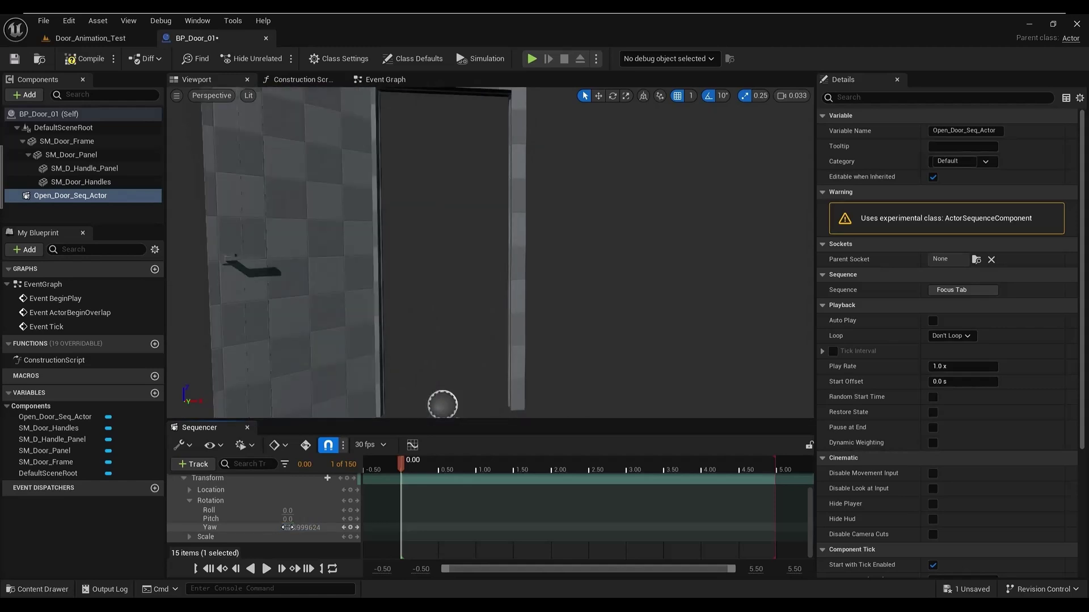
{"action": "key", "text": "ctrl+z"}
{"action": "left_click", "coordinate": [294, 528]}
{"action": "mouse_move", "coordinate": [295, 528]}
{"action": "left_mouse_down"}
{"action": "mouse_move", "coordinate": [397, 528]}
{"action": "mouse_move", "coordinate": [291, 528]}
{"action": "left_mouse_up"}
{"action": "key", "text": "ctrl+z"}
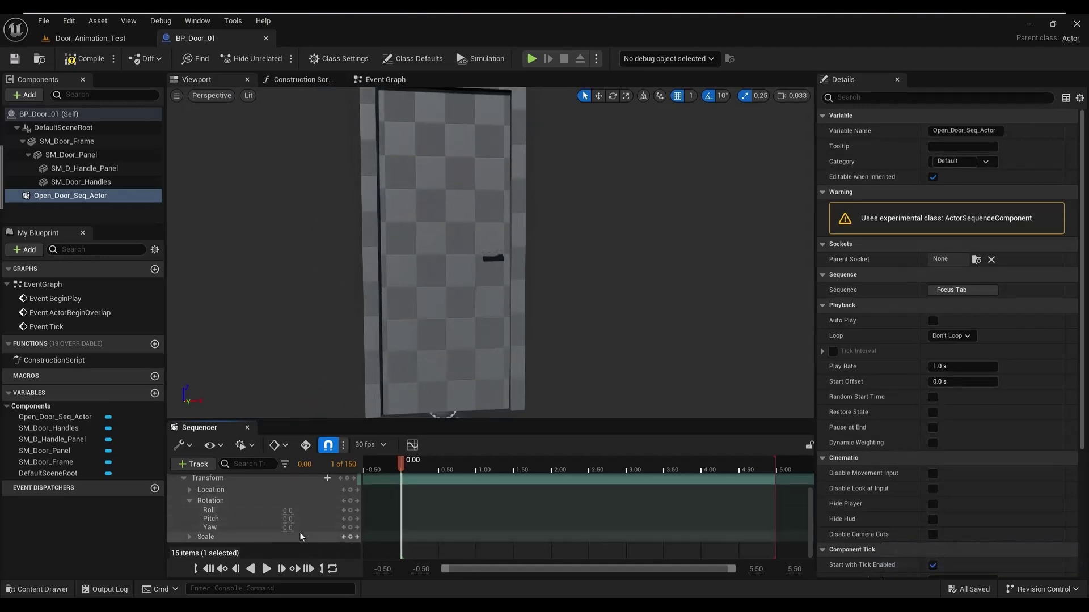
{"action": "left_click", "coordinate": [350, 527]}
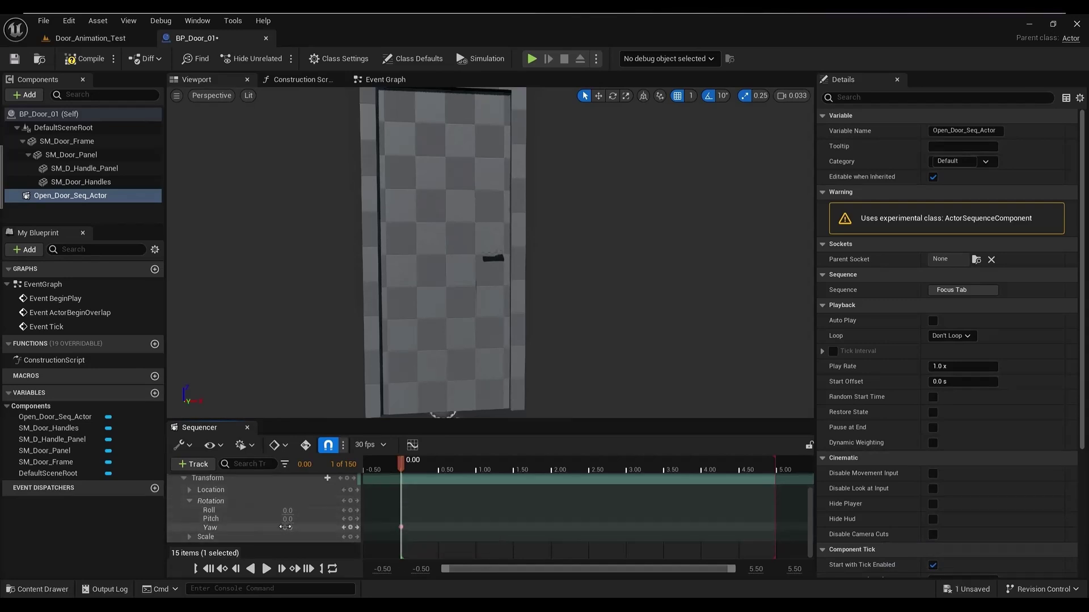
- Key the door panel's Yaw to 90 at 3.00 seconds
{"action": "left_click_drag", "start_coordinate": [400, 472], "coordinate": [574, 474]}
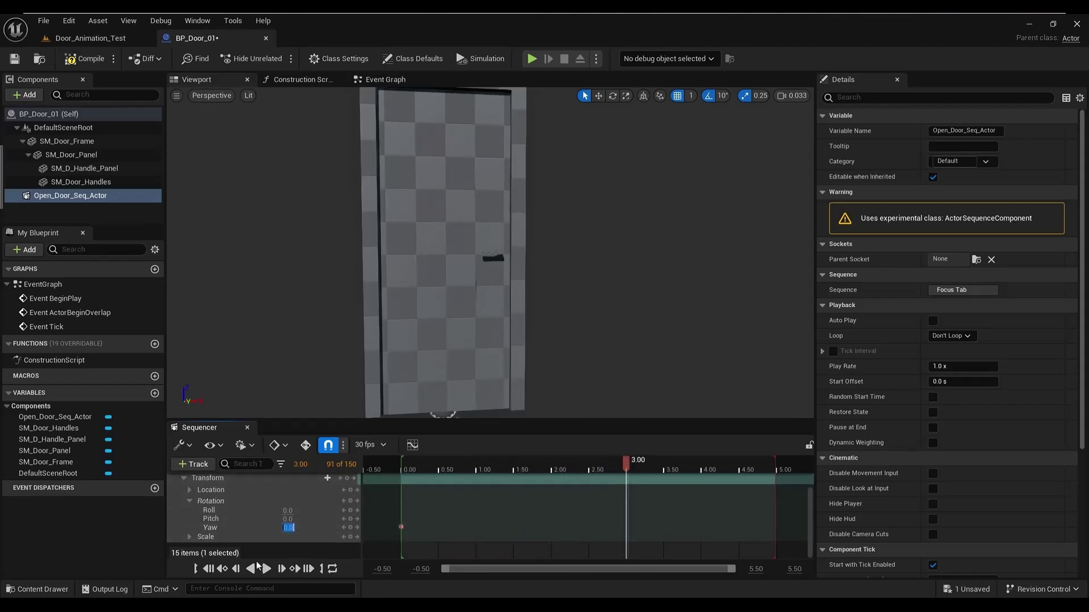
{"action": "type", "text": "90"}
{"action": "key", "text": "Return"}
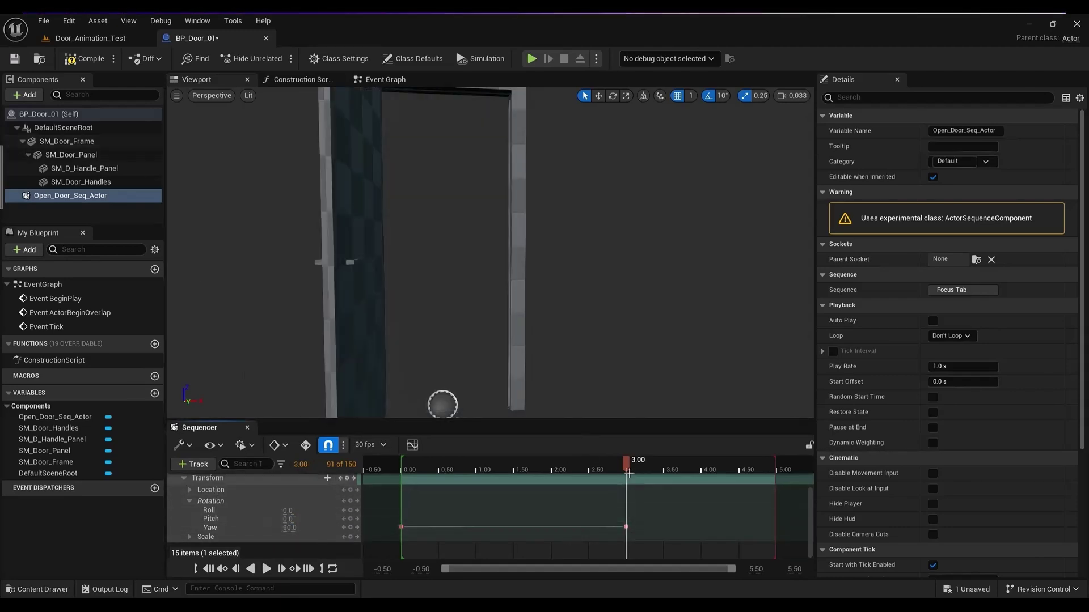
- Scrub back to preview the swing, compile and save the blueprint, and rewind to start
{"action": "left_click_drag", "start_coordinate": [627, 466], "coordinate": [464, 469]}
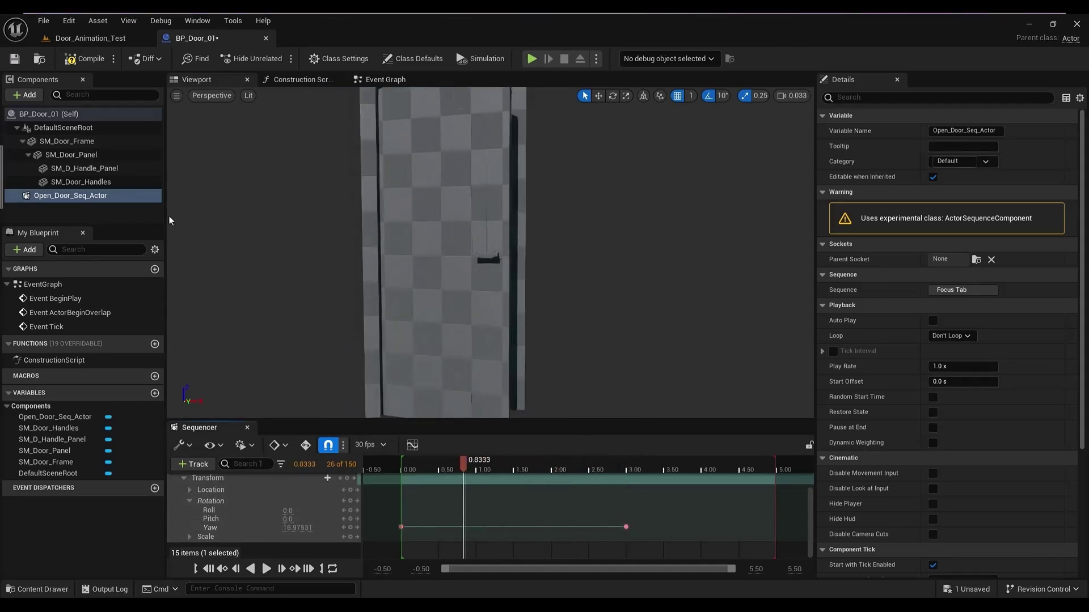
{"action": "left_click", "coordinate": [85, 59]}
{"action": "left_click", "coordinate": [14, 58]}
{"action": "left_click", "coordinate": [208, 570]}
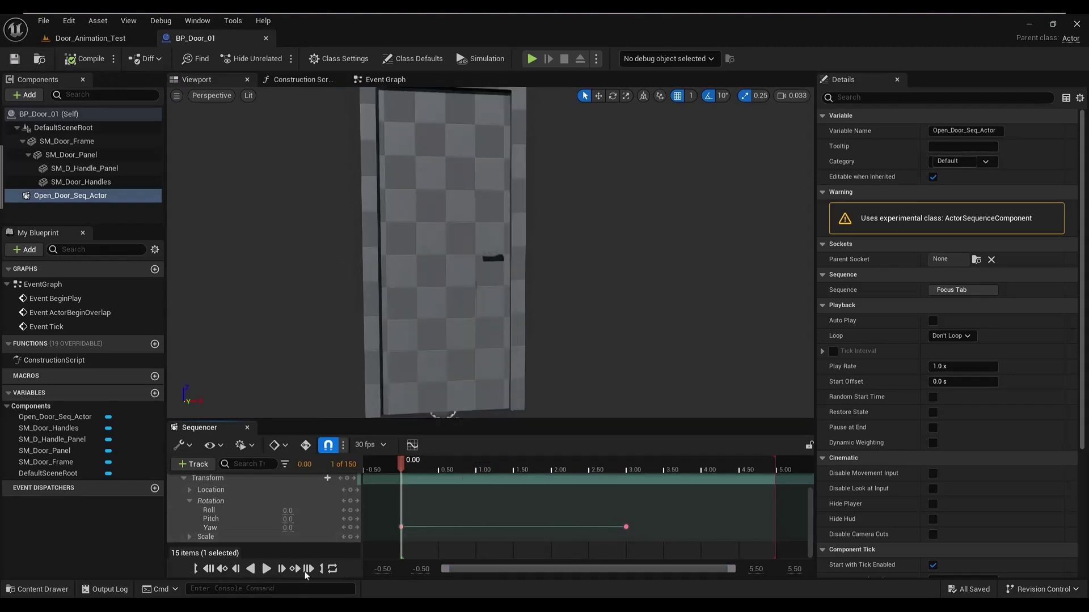
- Play the door-opening preview, rewind, save all assets and switch to Door_Animation_Test
{"action": "left_click", "coordinate": [266, 569]}
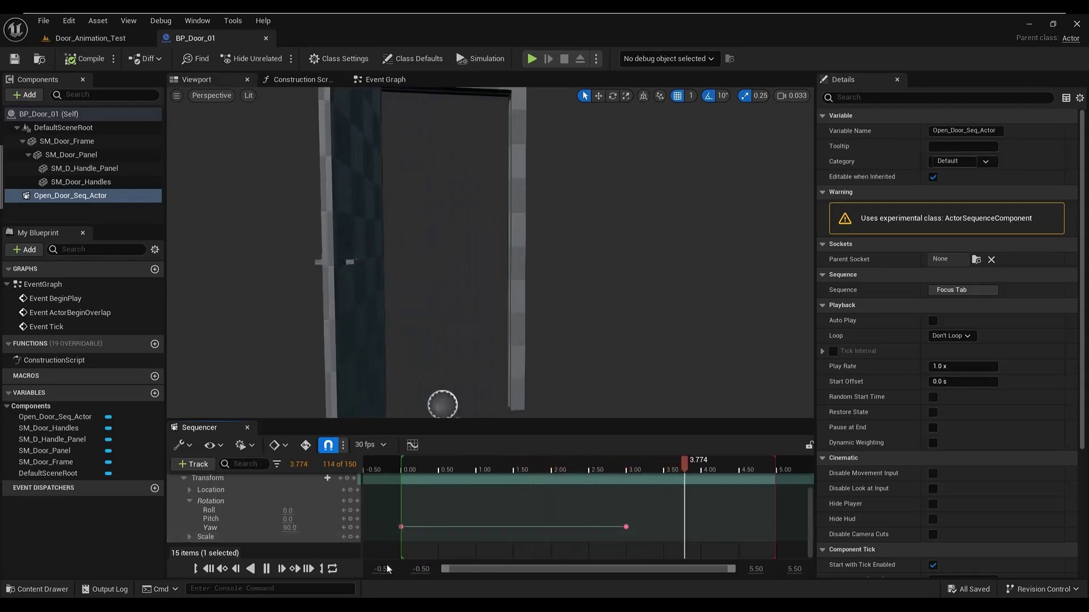
{"action": "left_click", "coordinate": [208, 569]}
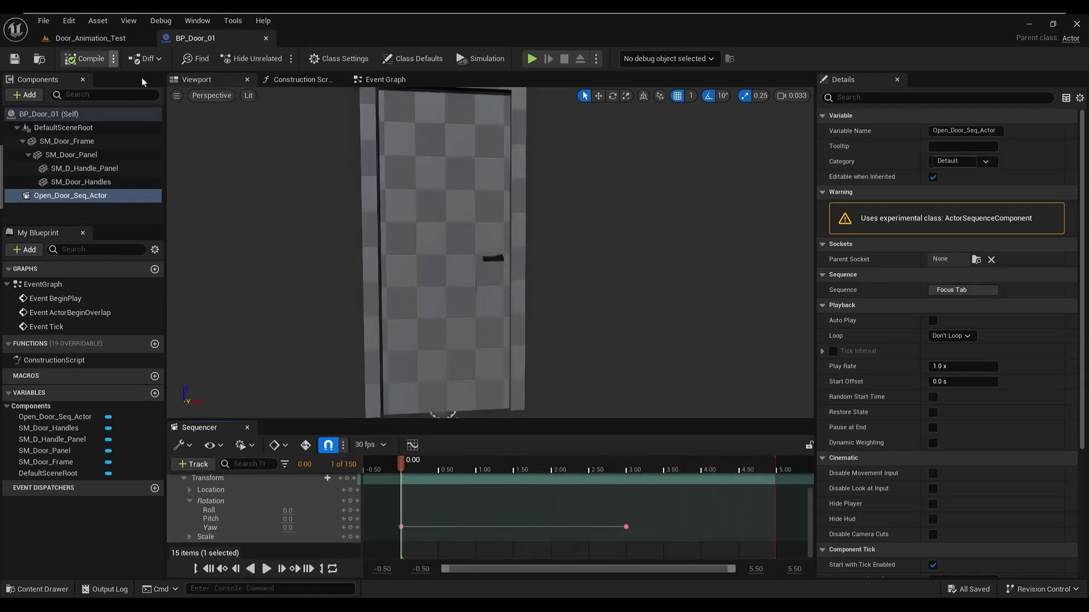
{"action": "left_click", "coordinate": [960, 593]}
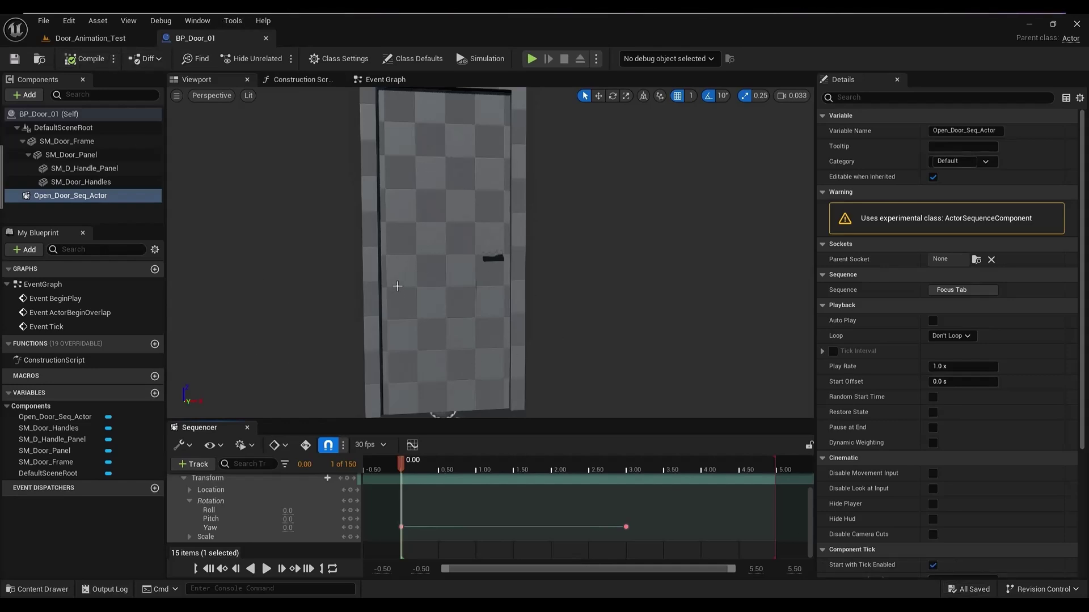
{"action": "left_click", "coordinate": [105, 40]}
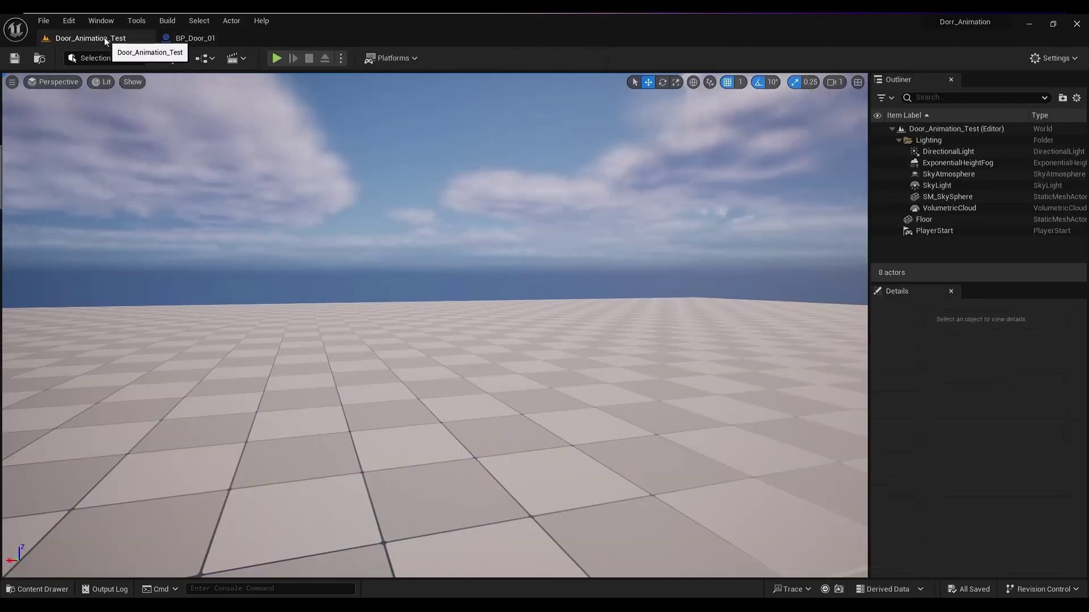
- Drag BP_Door_01 from the BLUEPRINTS folder into the Door_Animation_Test level
{"action": "left_click", "coordinate": [37, 589]}
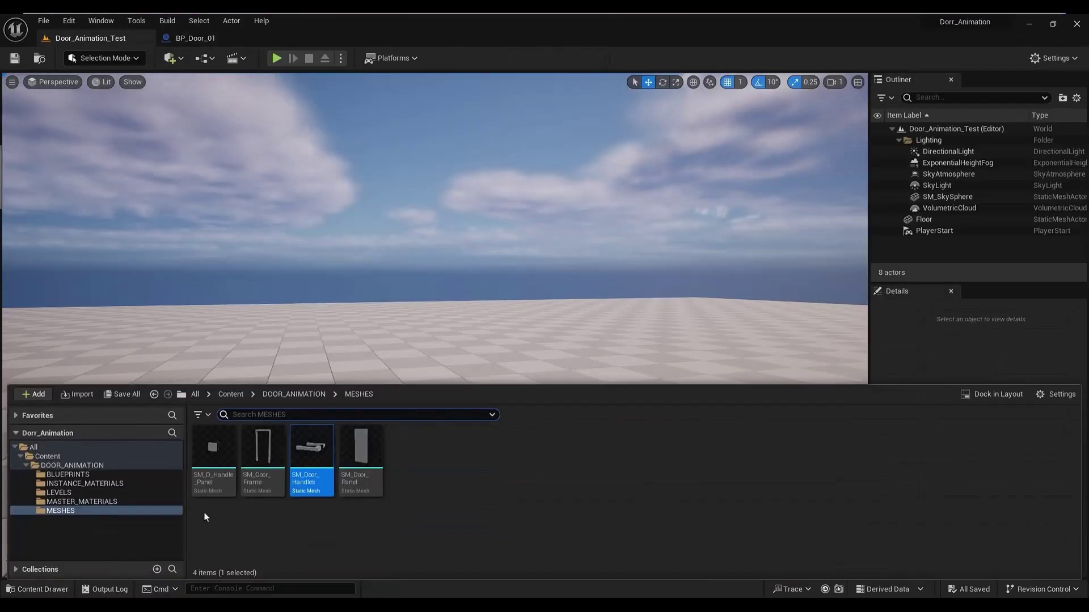
{"action": "left_click", "coordinate": [67, 476]}
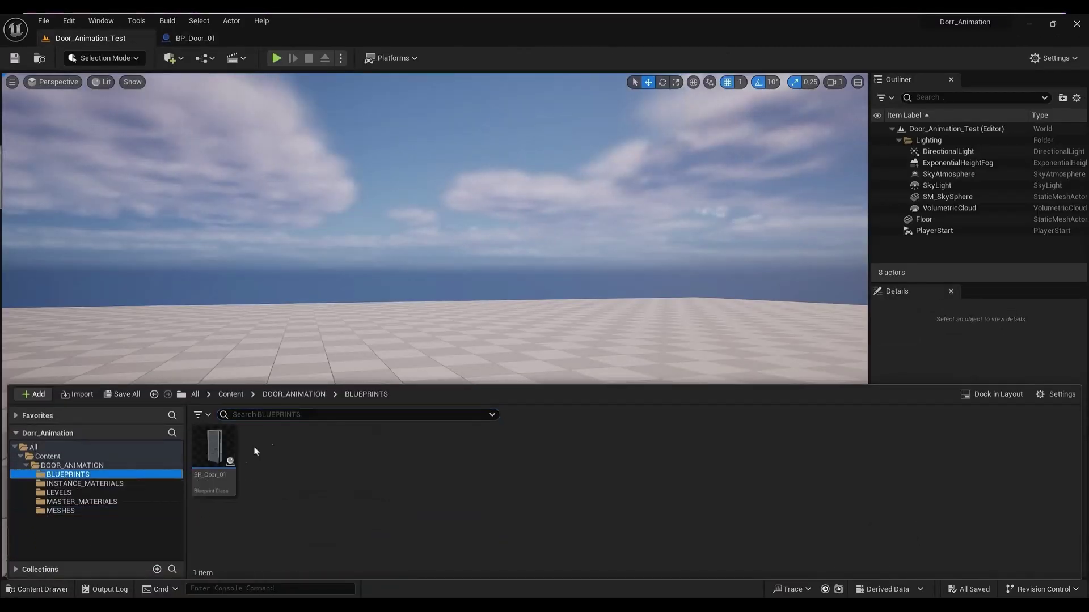
{"action": "left_click_drag", "start_coordinate": [214, 448], "coordinate": [496, 375]}
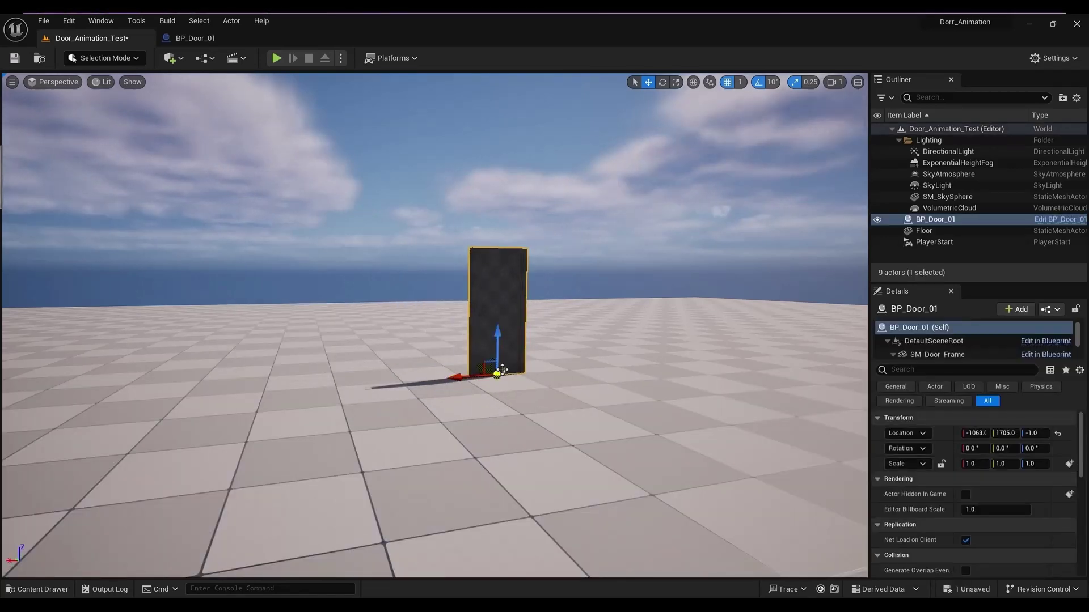
- Focus on the placed door and orbit around it to inspect its front, back and lower side
{"action": "scroll", "coordinate": [503, 369], "scroll_direction": "up", "scroll_amount": 1}
{"action": "key", "text": "f"}
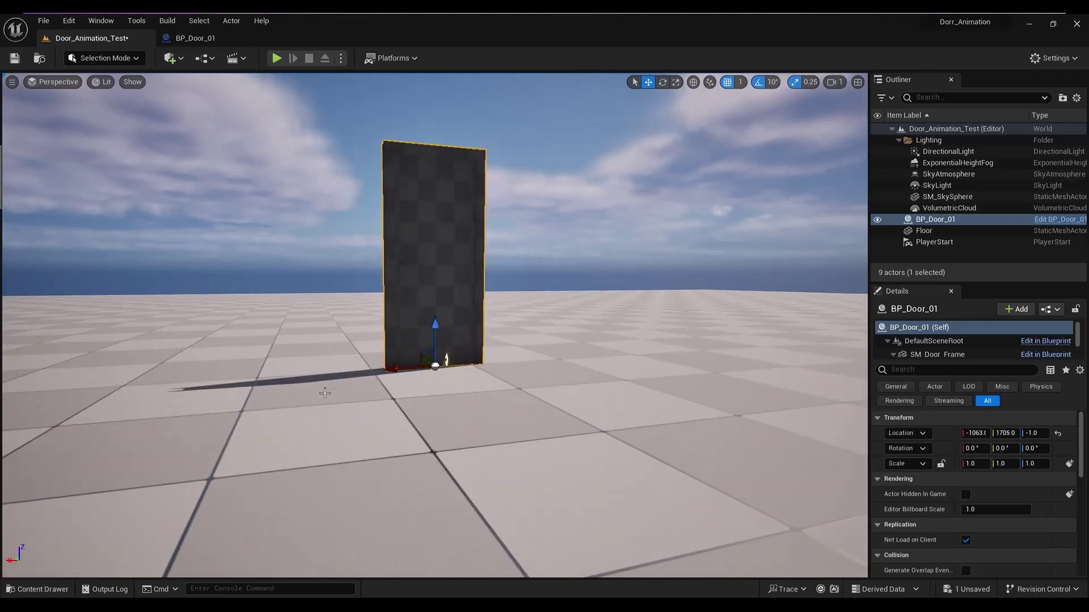
{"action": "left_click_drag", "start_coordinate": [430, 445], "coordinate": [386, 506], "text": "alt"}
{"action": "left_click_drag", "start_coordinate": [811, 452], "coordinate": [865, 419], "text": "alt"}
{"action": "left_click_drag", "start_coordinate": [385, 386], "coordinate": [462, 425], "text": "alt"}
{"action": "scroll", "coordinate": [402, 289], "scroll_direction": "up", "scroll_amount": 8}
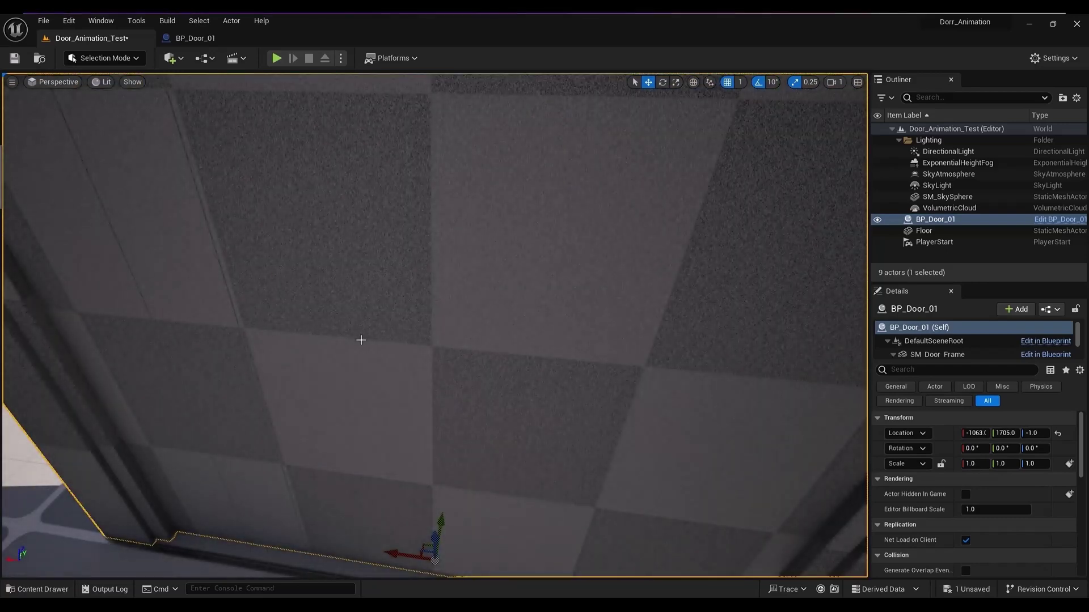
{"action": "scroll", "coordinate": [359, 340], "scroll_direction": "down", "scroll_amount": 3}
{"action": "left_click_drag", "start_coordinate": [360, 340], "coordinate": [362, 303], "text": "alt"}
{"action": "scroll", "coordinate": [351, 341], "scroll_direction": "down", "scroll_amount": 5}
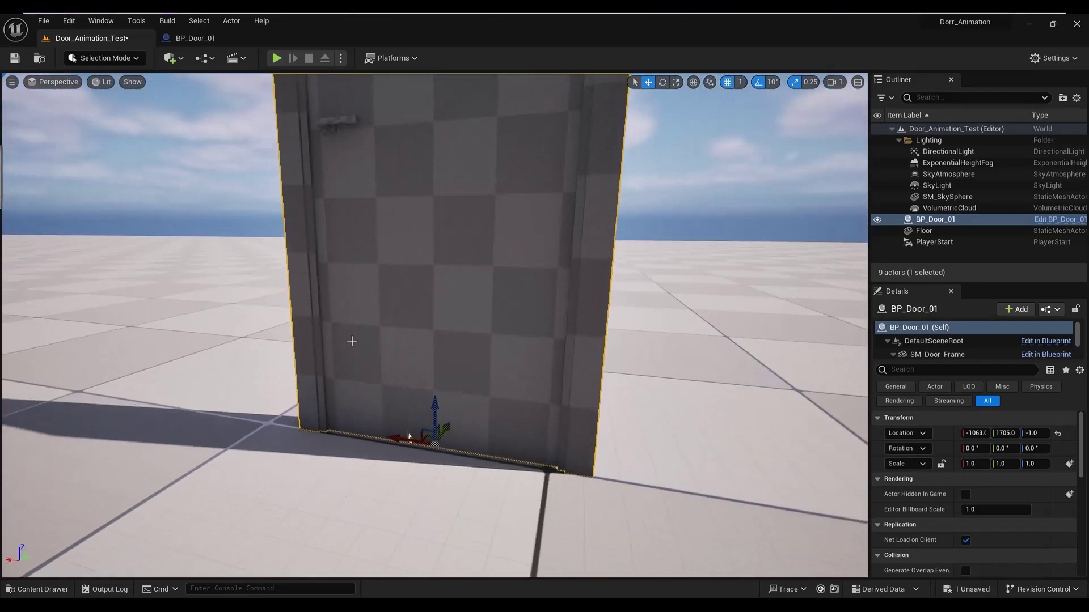
{"action": "scroll", "coordinate": [352, 341], "scroll_direction": "down", "scroll_amount": 3}
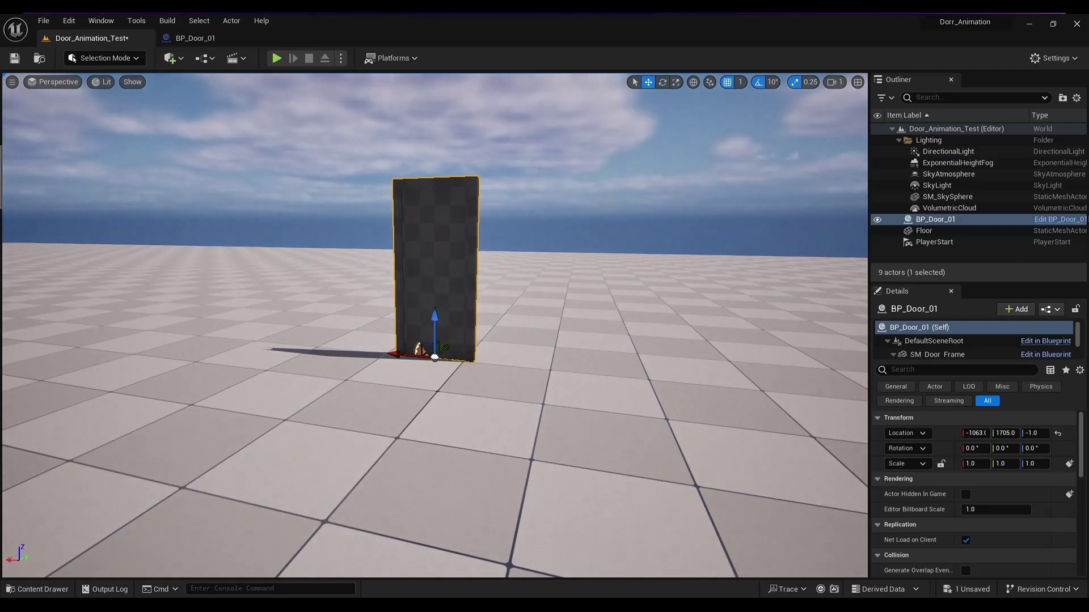
- Select the placed door and reset its location so it sits at 0, 364, 0
{"action": "left_click", "coordinate": [937, 245]}
{"action": "scroll", "coordinate": [454, 294], "scroll_direction": "down", "scroll_amount": 5}
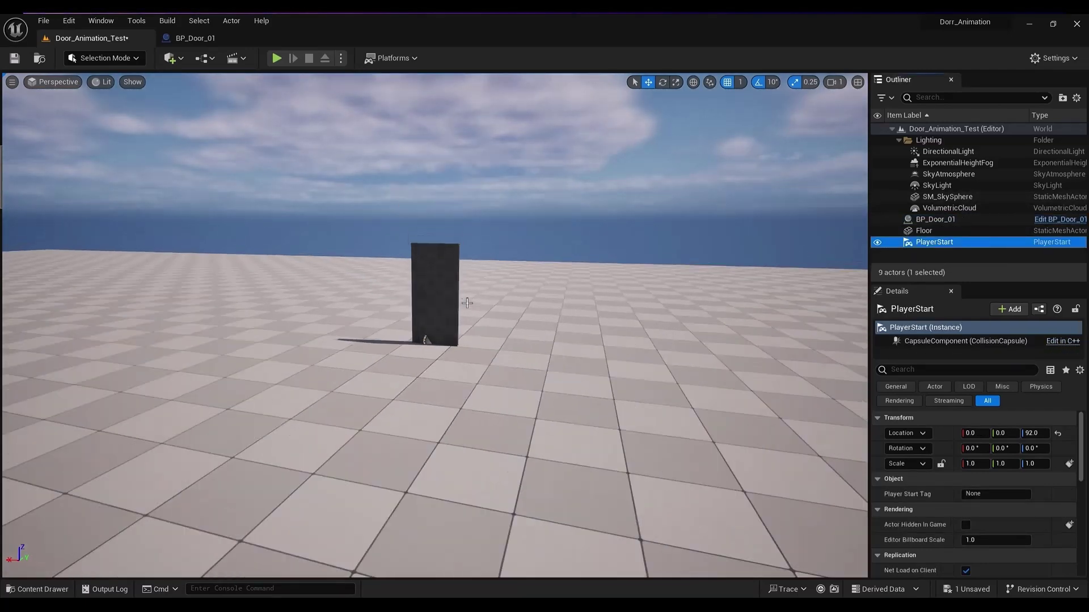
{"action": "scroll", "coordinate": [469, 291], "scroll_direction": "down", "scroll_amount": 2}
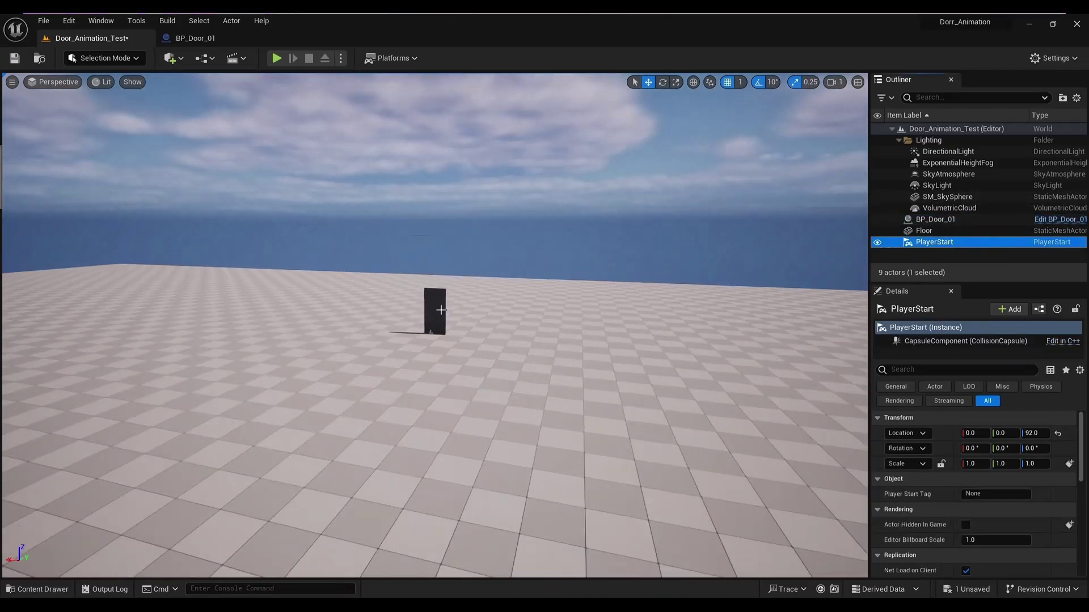
{"action": "left_click", "coordinate": [434, 311]}
{"action": "left_click", "coordinate": [1058, 433]}
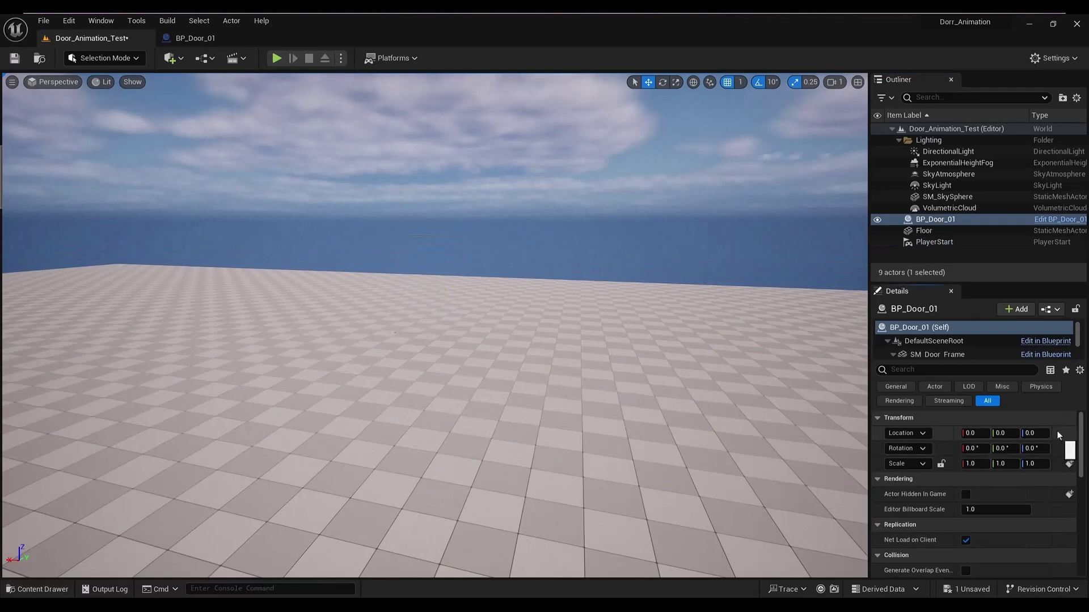
- Frame the door beside the PlayerStart and open the Level Blueprint
{"action": "key", "text": "f"}
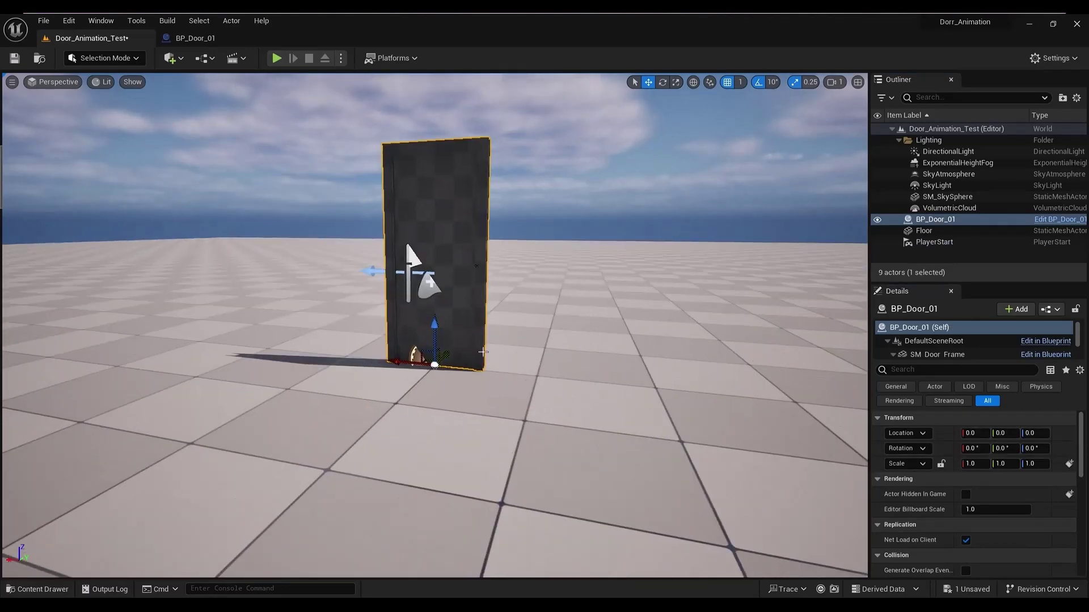
{"action": "left_click_drag", "start_coordinate": [516, 378], "coordinate": [758, 338], "text": "alt"}
{"action": "left_click_drag", "start_coordinate": [496, 252], "coordinate": [531, 253], "text": "alt"}
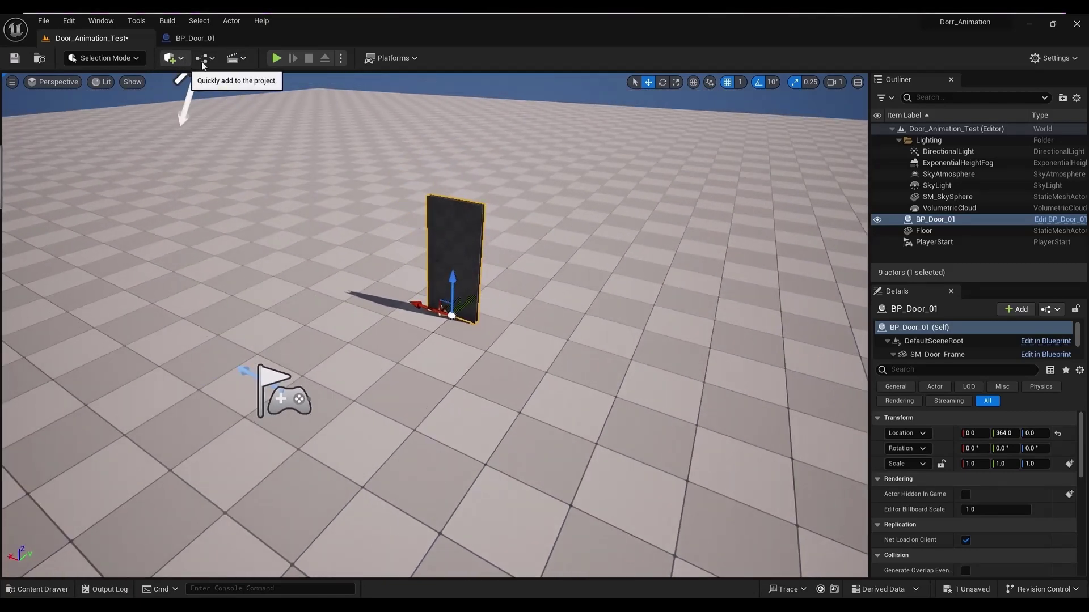
{"action": "left_click", "coordinate": [233, 57]}
{"action": "left_click", "coordinate": [272, 138]}
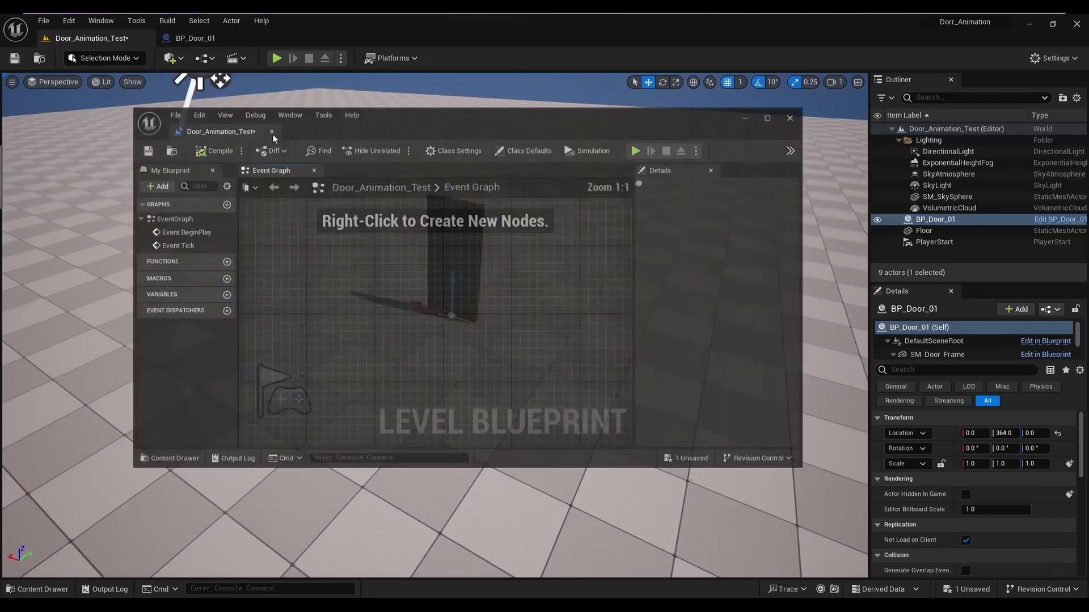